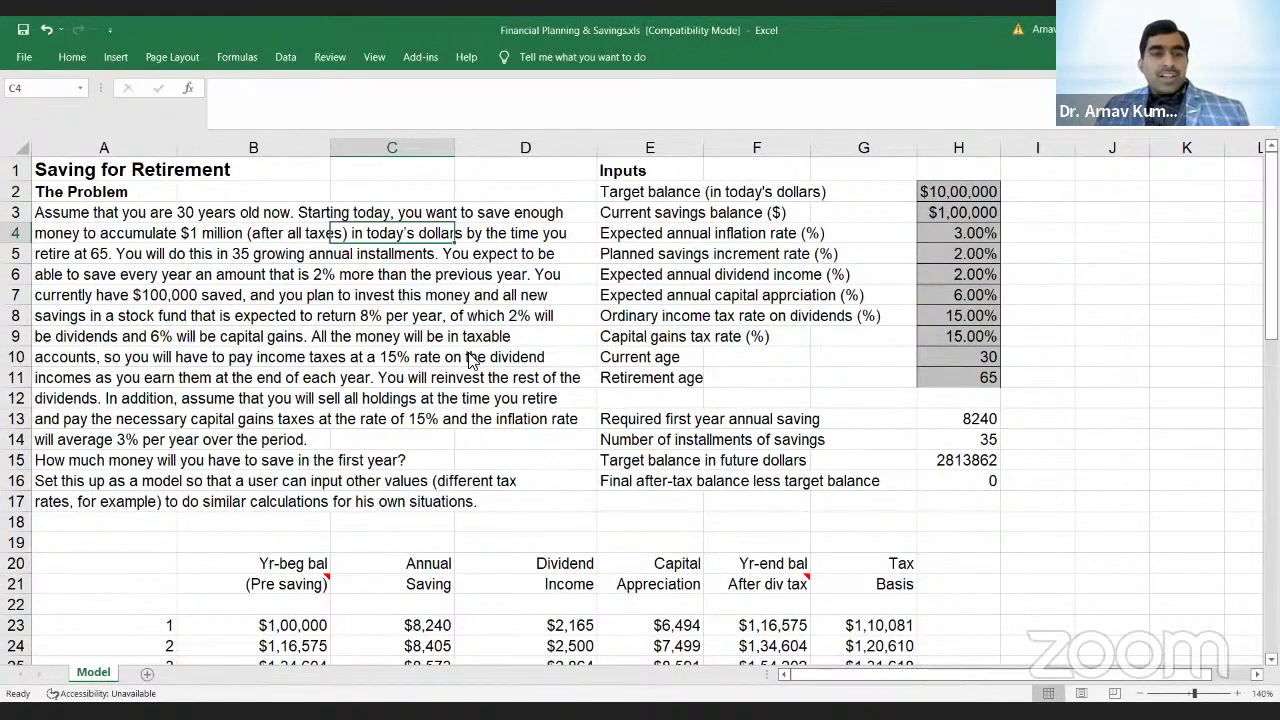
- Examine the retirement problem statement's savings target, growing installments, expected fund return and dividend tax assumptions
key("Left")
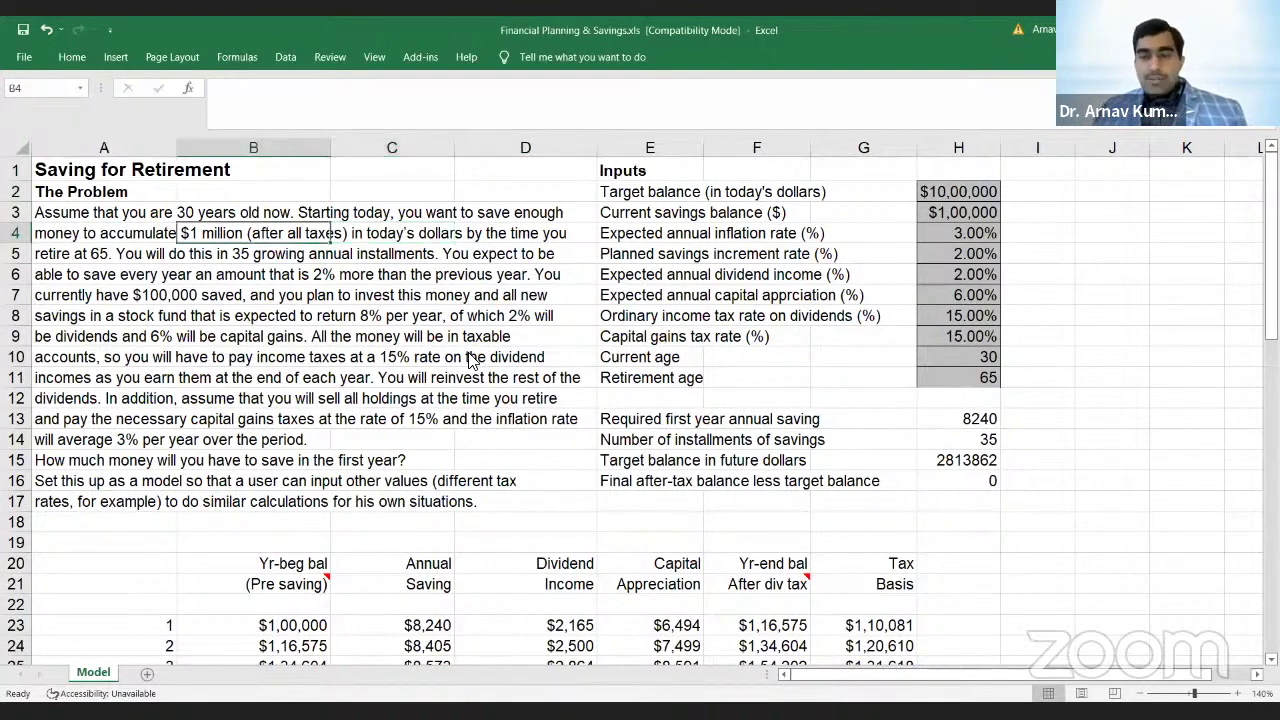
key("Down")
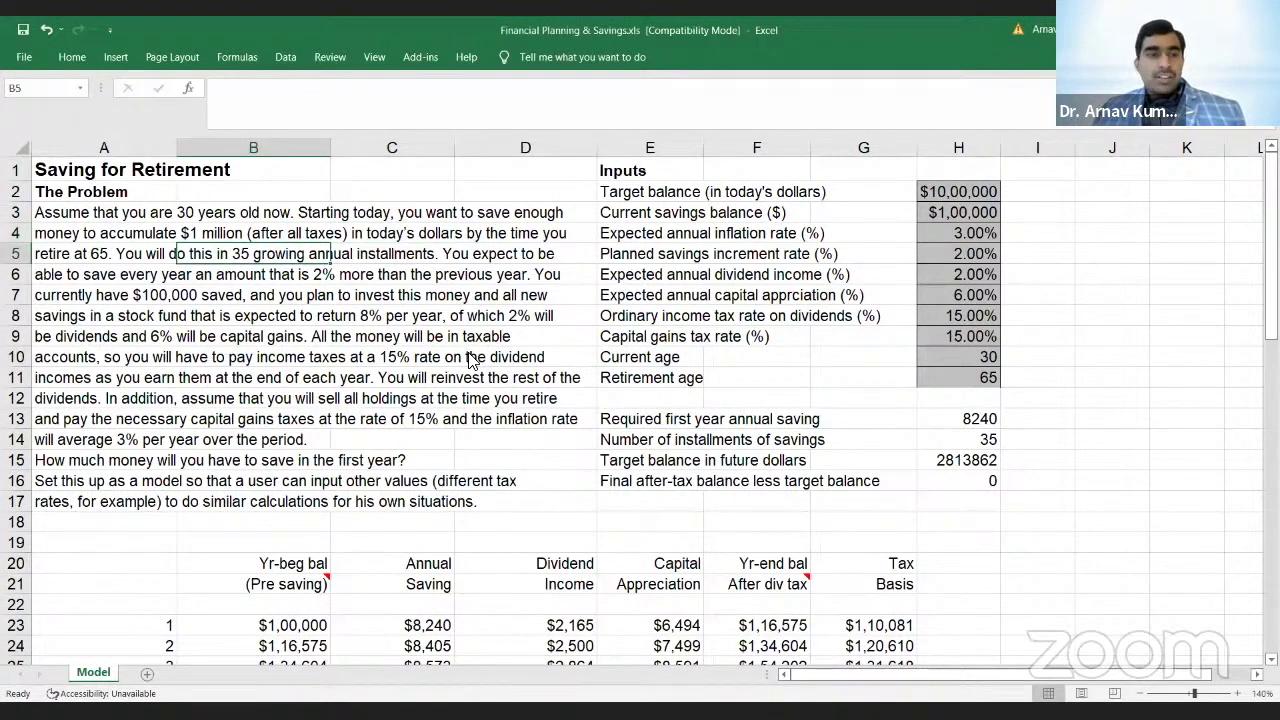
key("Up")
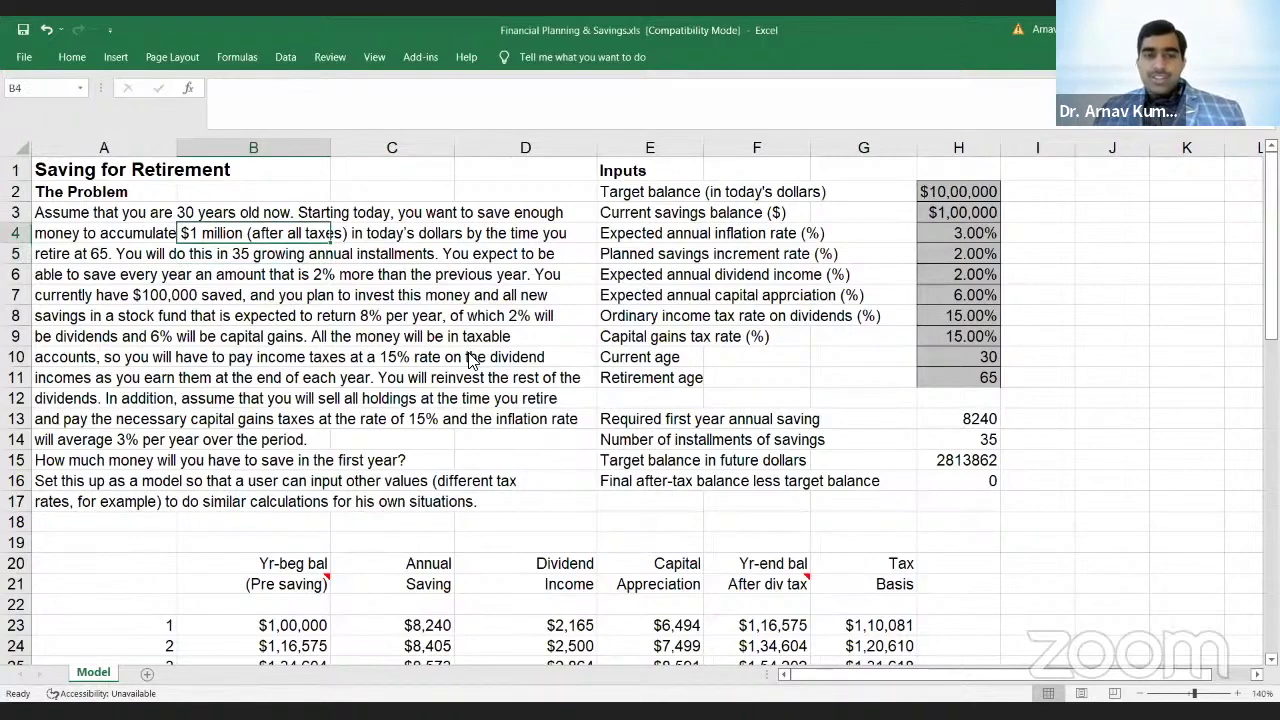
key("Down")
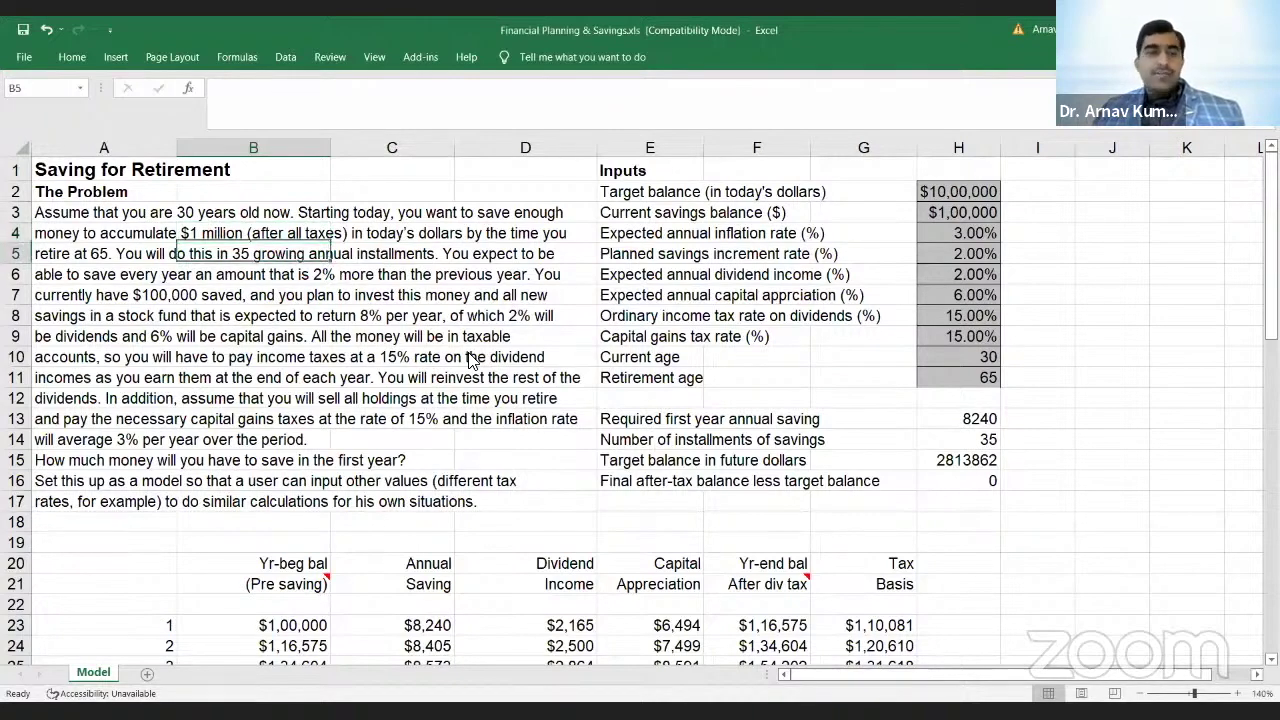
key("Down")
key("Up")
key("Down")
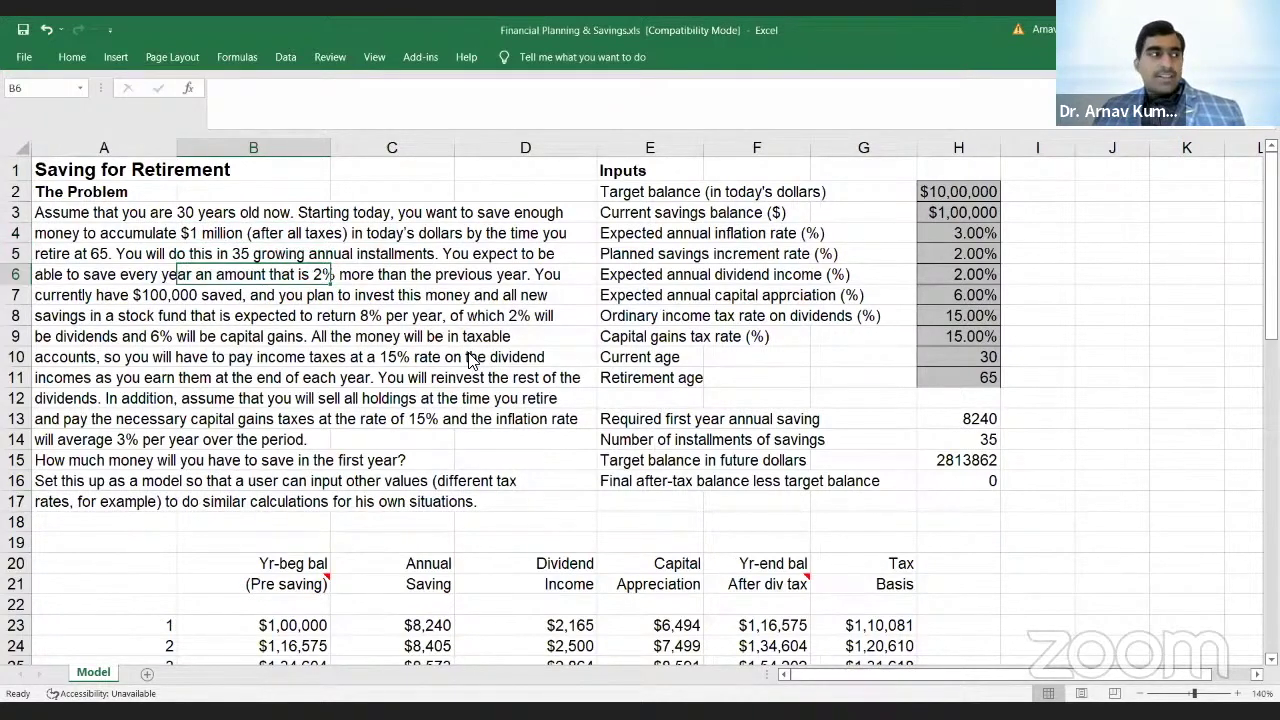
key("Down")
key("Down")
key("Down")
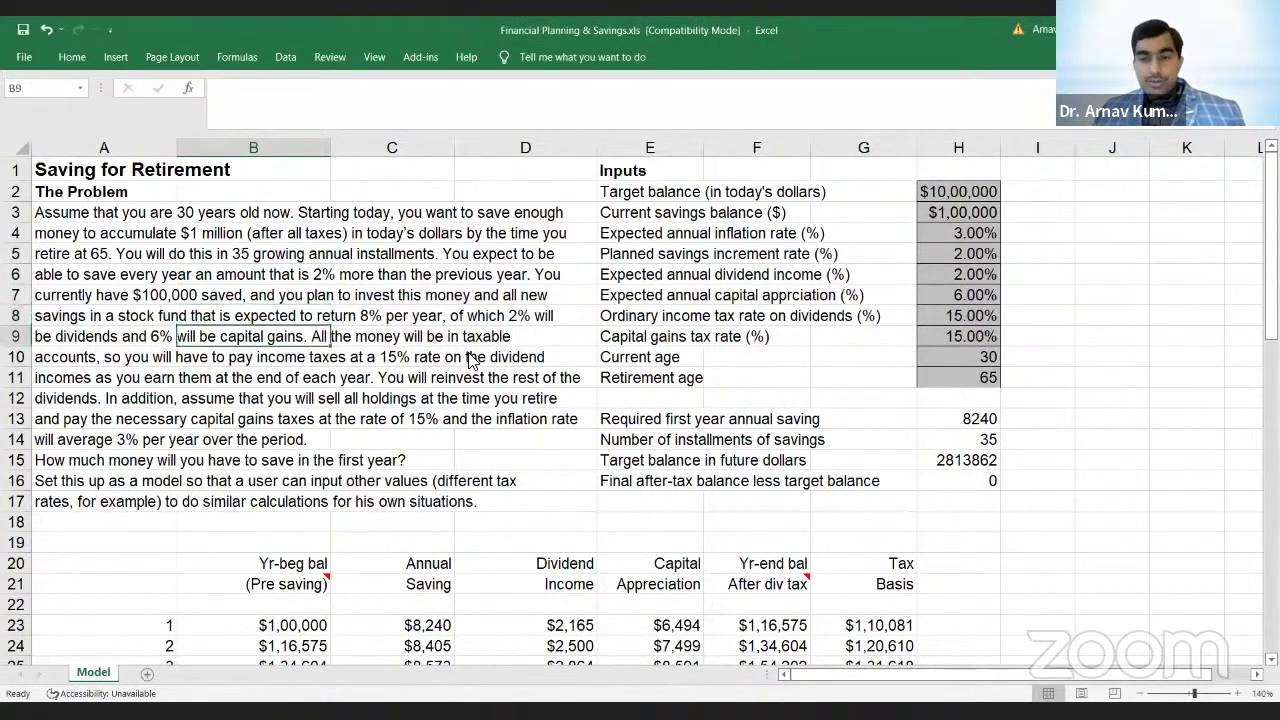
key("Down")
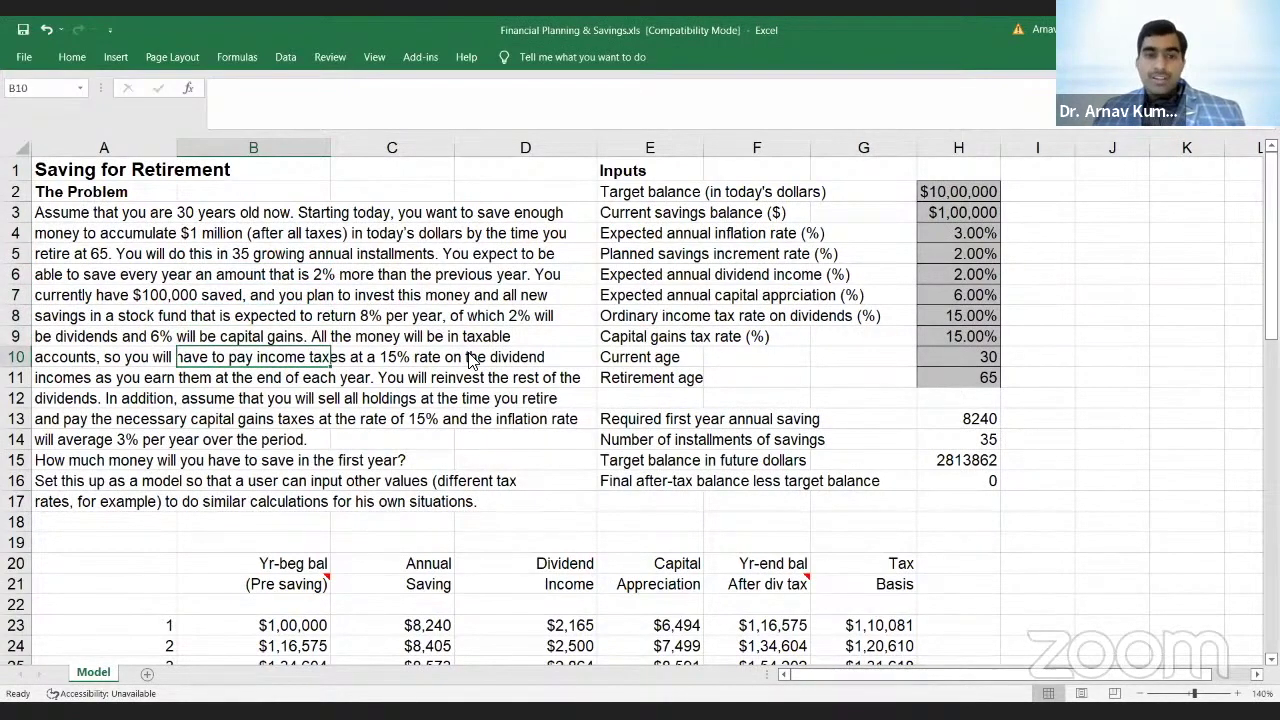
key("Down")
key("Down")
key("Up")
key("Up")
key("Up")
key("Up")
key("Up")
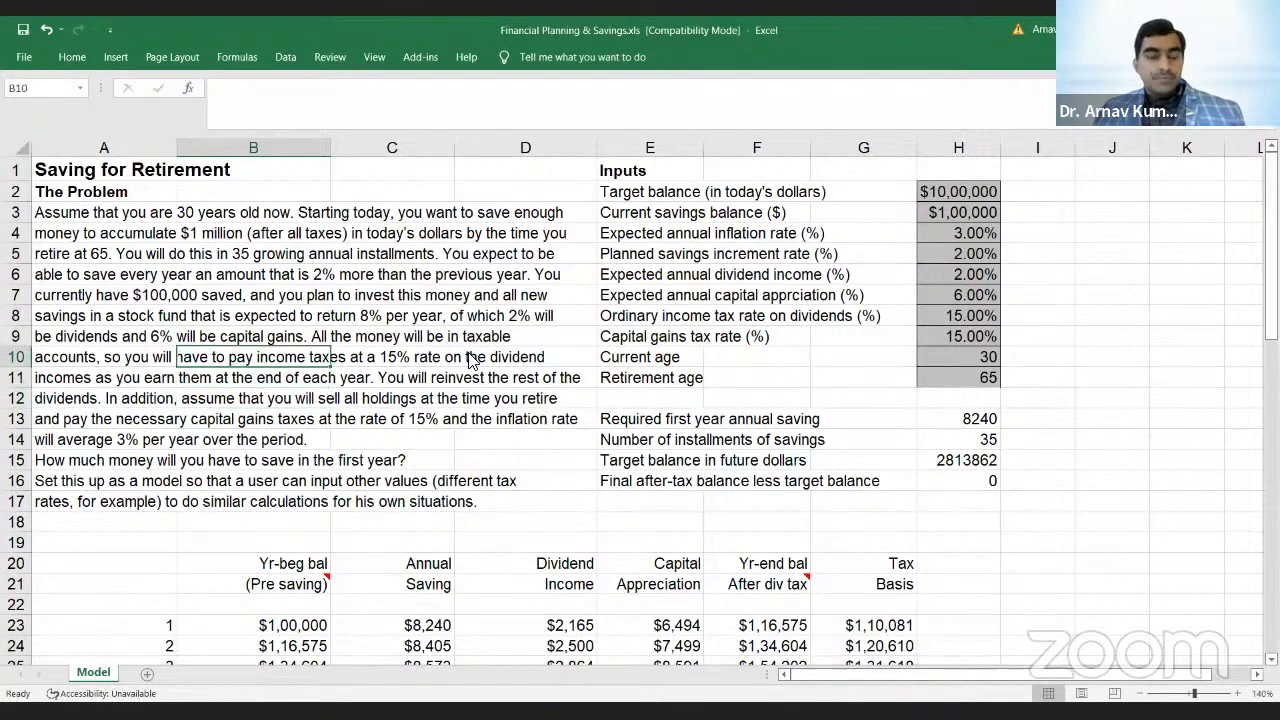
key("Left")
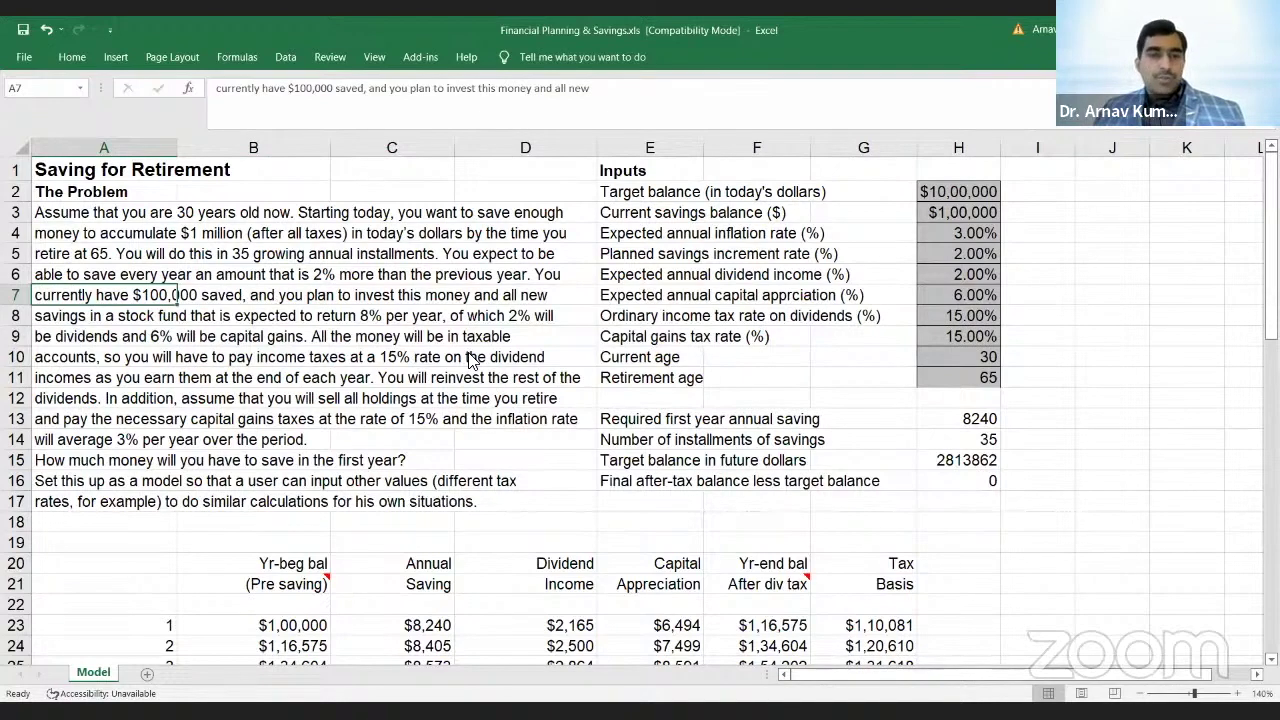
- Read the rest of the problem statement, covering capital gains, taxes, dividend reinvestment, inflation and the first-year saving question
key("Down")
key("Down")
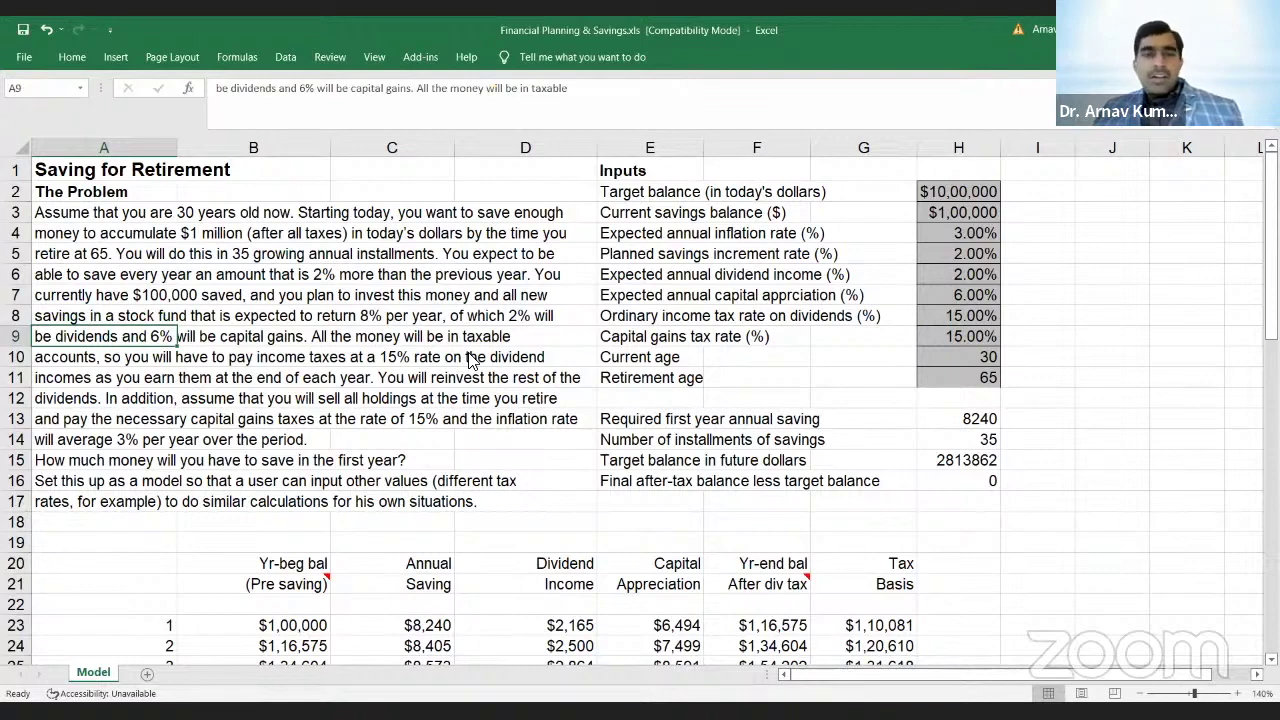
key("Down")
key("Down")
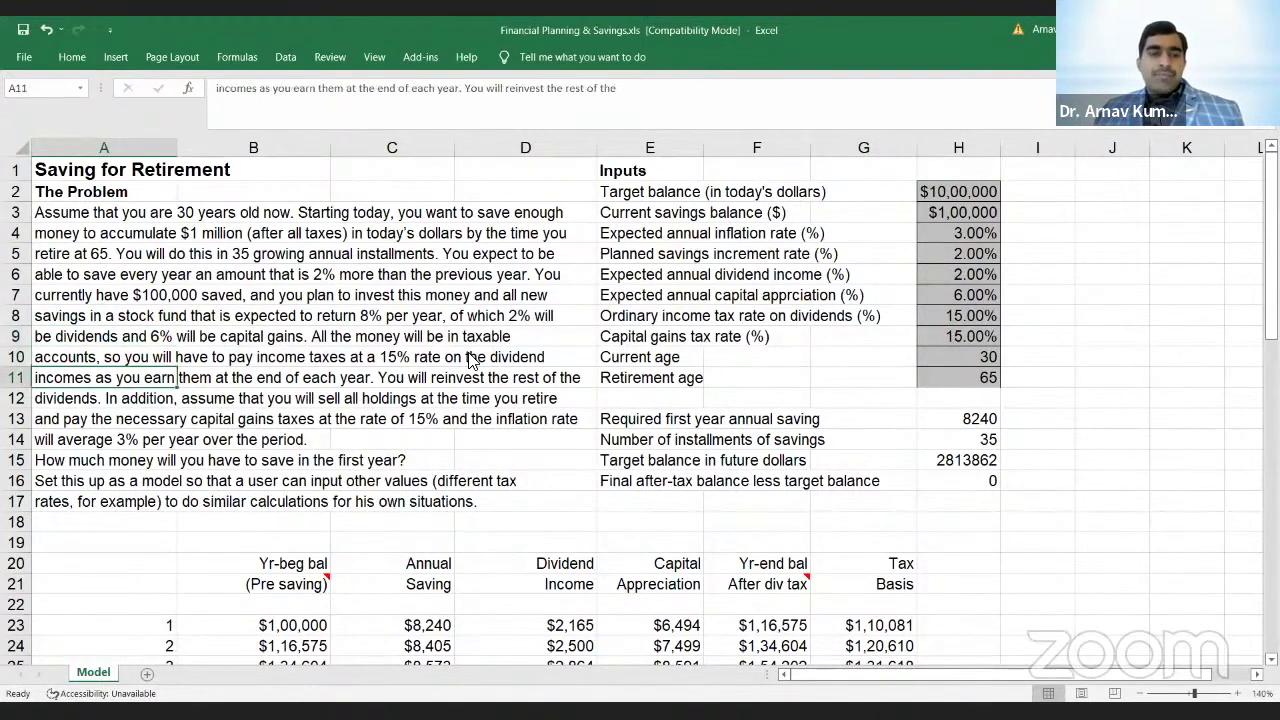
key("Down")
key("Down")
key("Down")
key("Down")
key("Down")
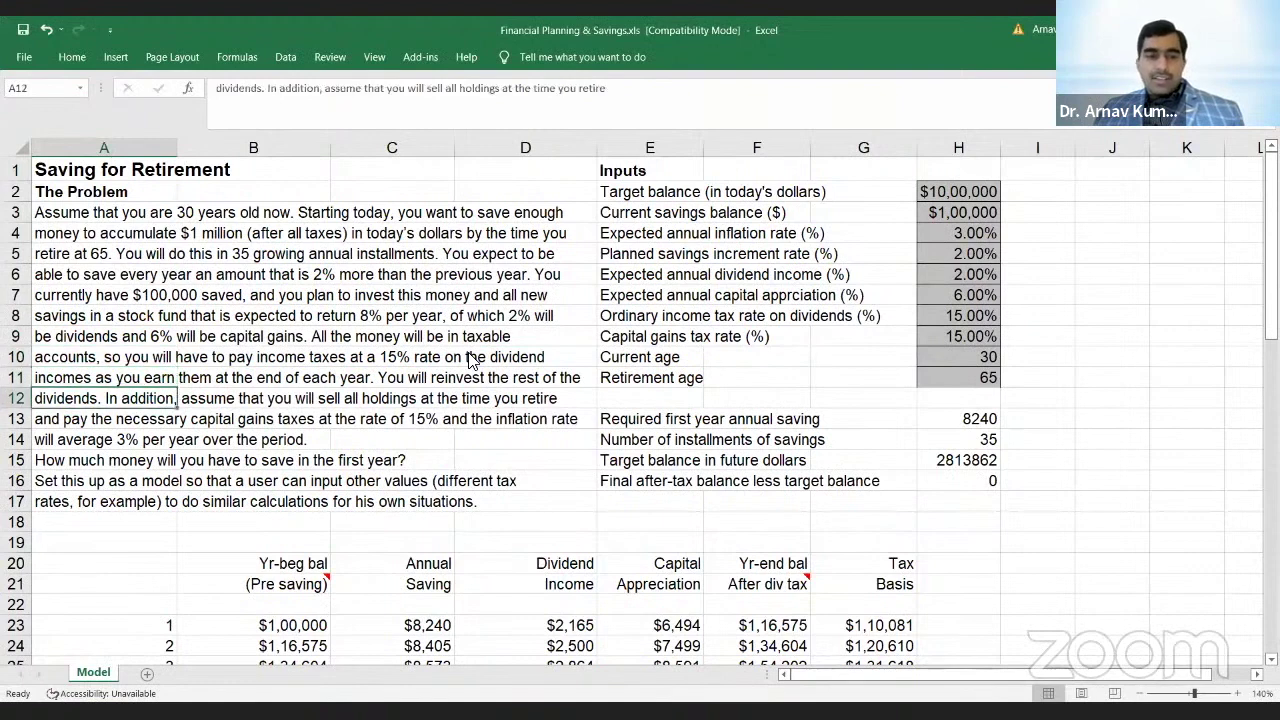
key("Up")
key("Up")
key("Up")
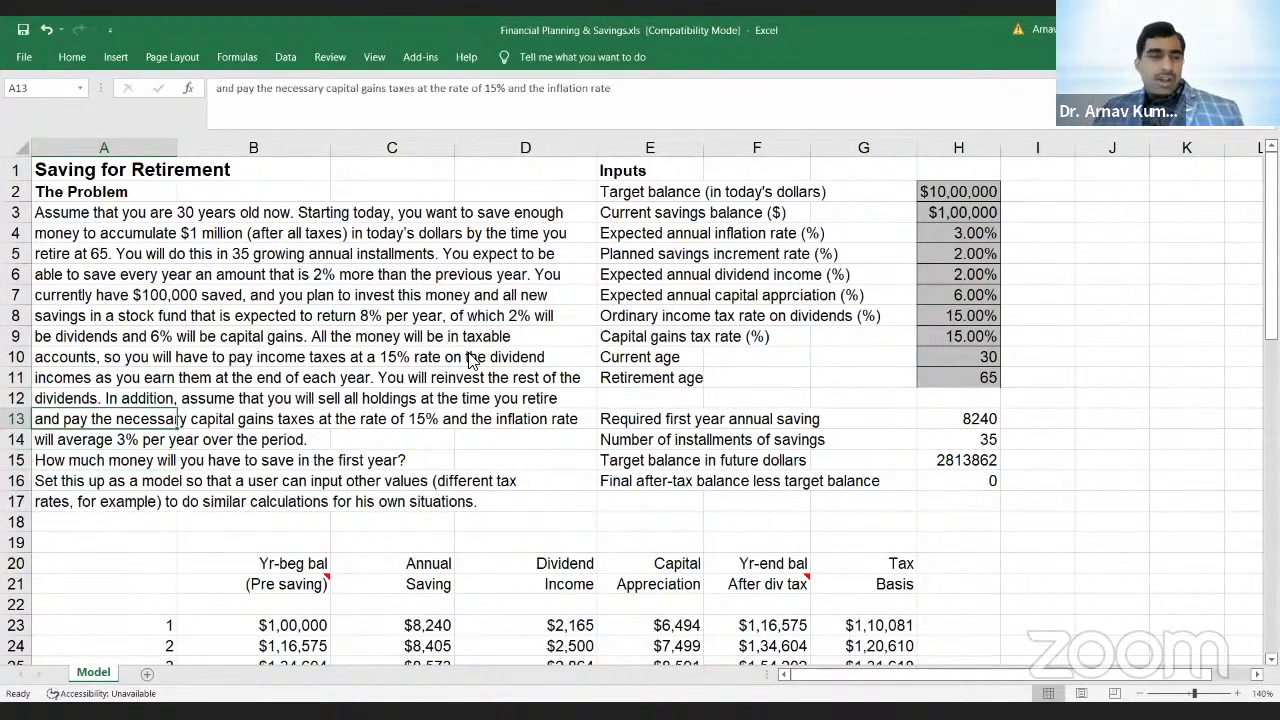
key("Down")
key("Down")
key("Down")
key("Down")
key("Down")
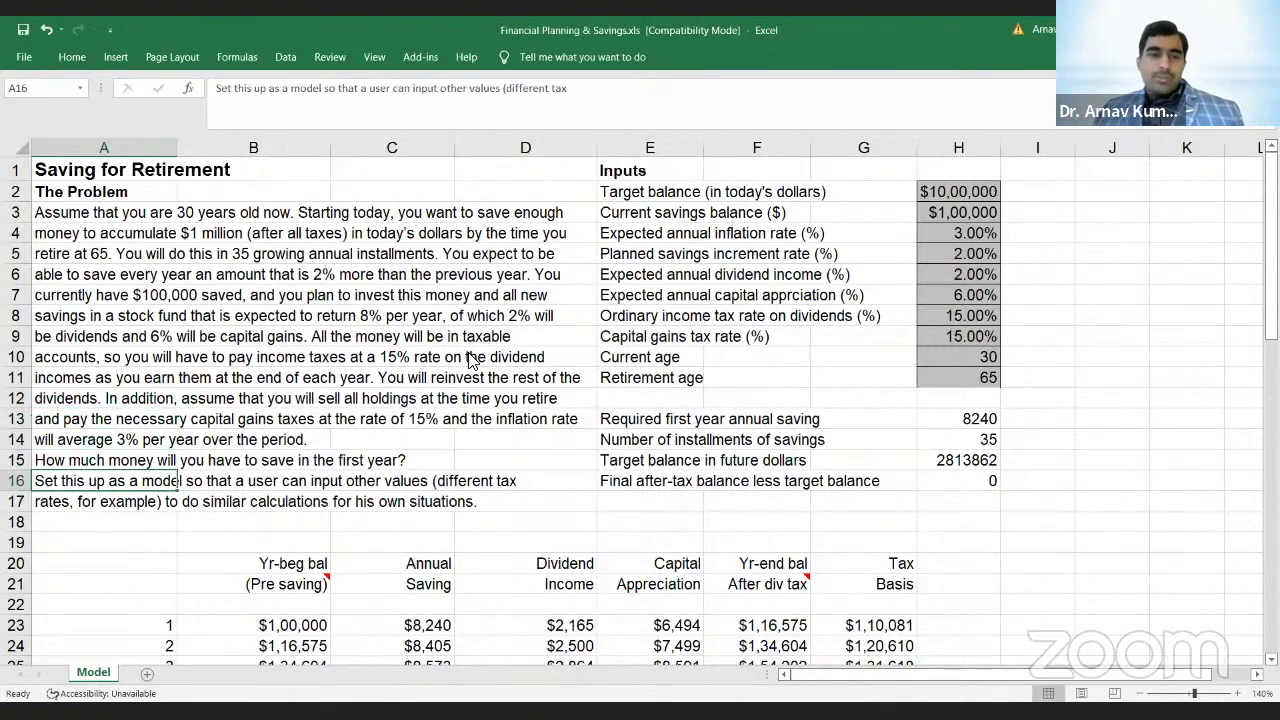
key("Down")
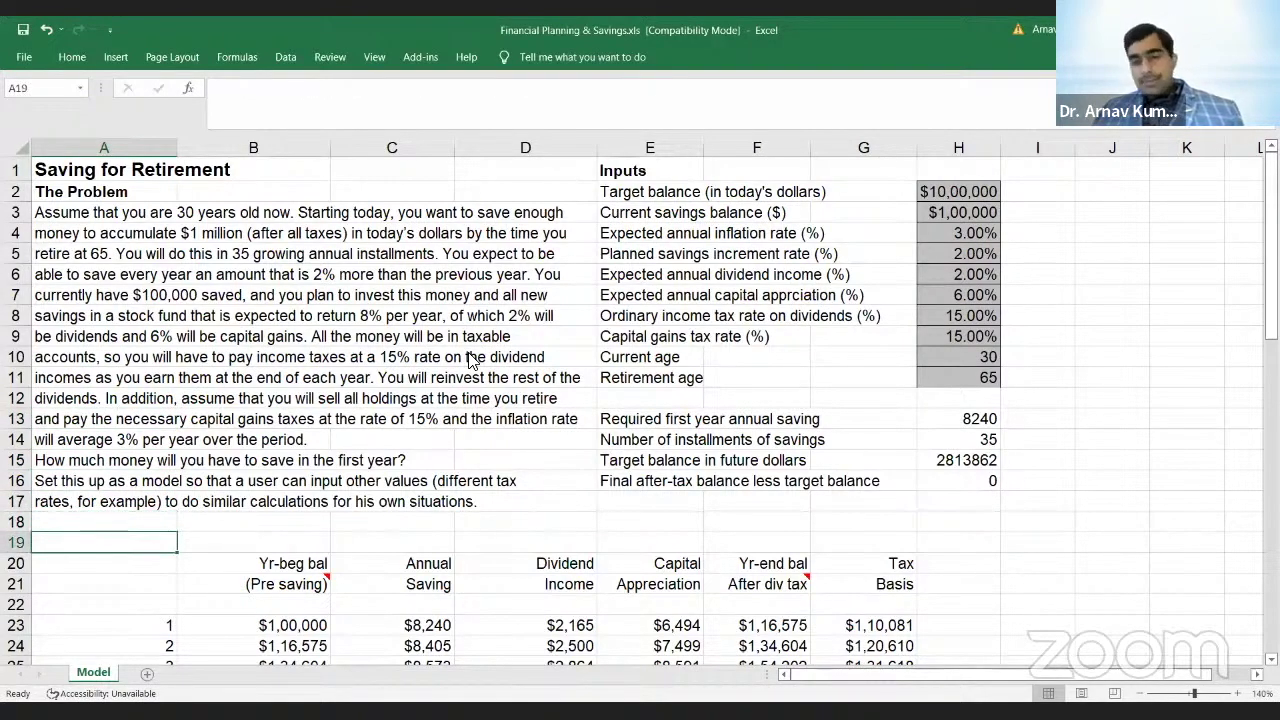
left_click(214, 240)
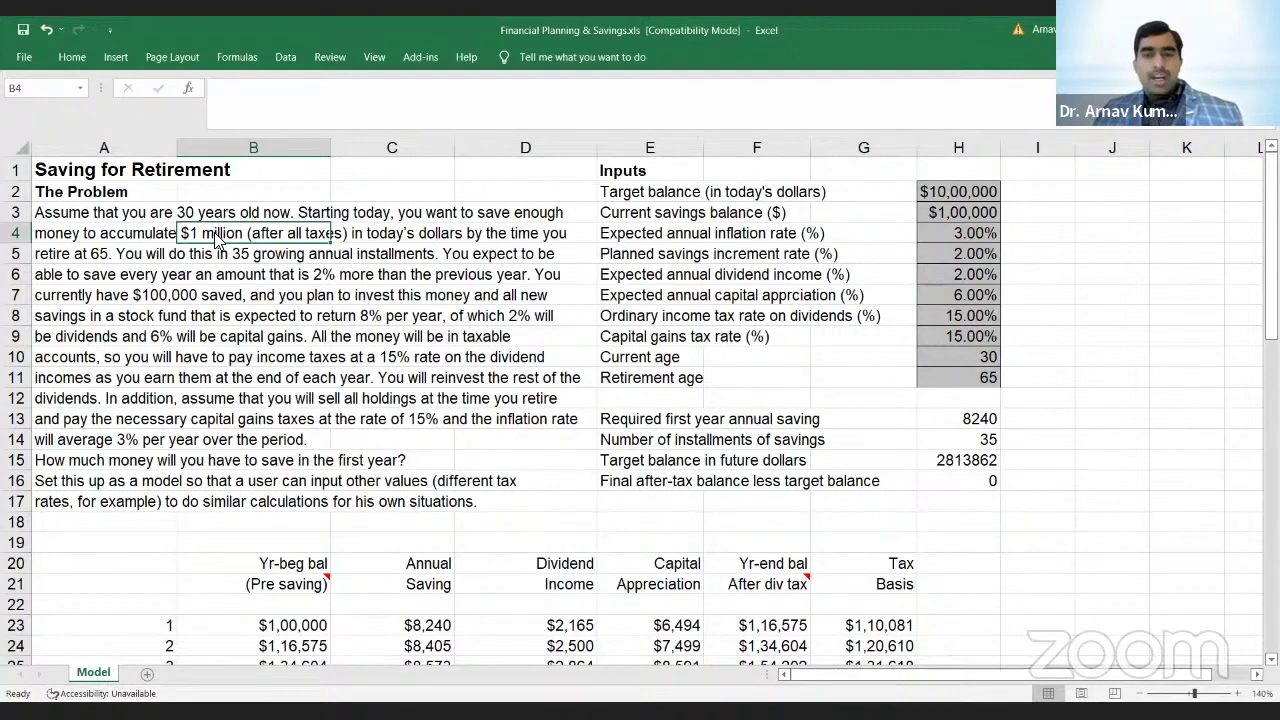
- Set the expected annual inflation rate in H4 to 3.5%
left_click(510, 300)
left_click(650, 300)
key("Right")
key("Right")
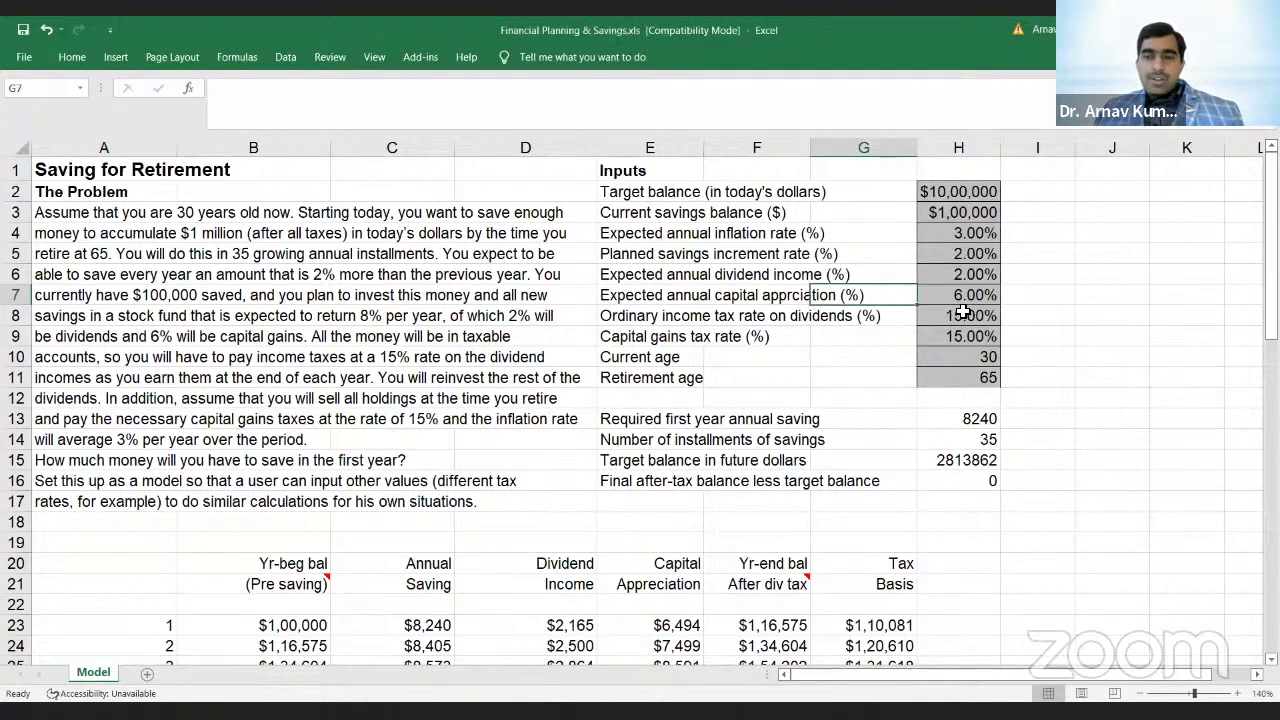
key("Right")
key("Up")
key("Up")
key("Up")
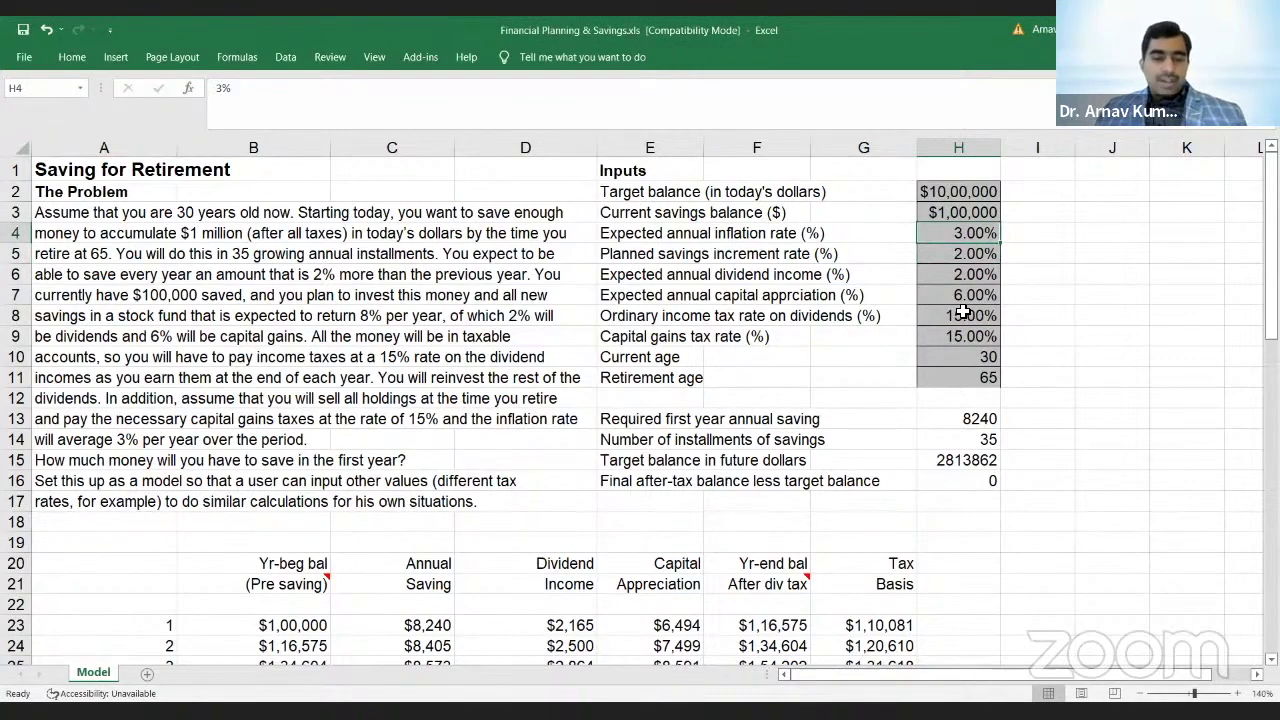
type("3.5%")
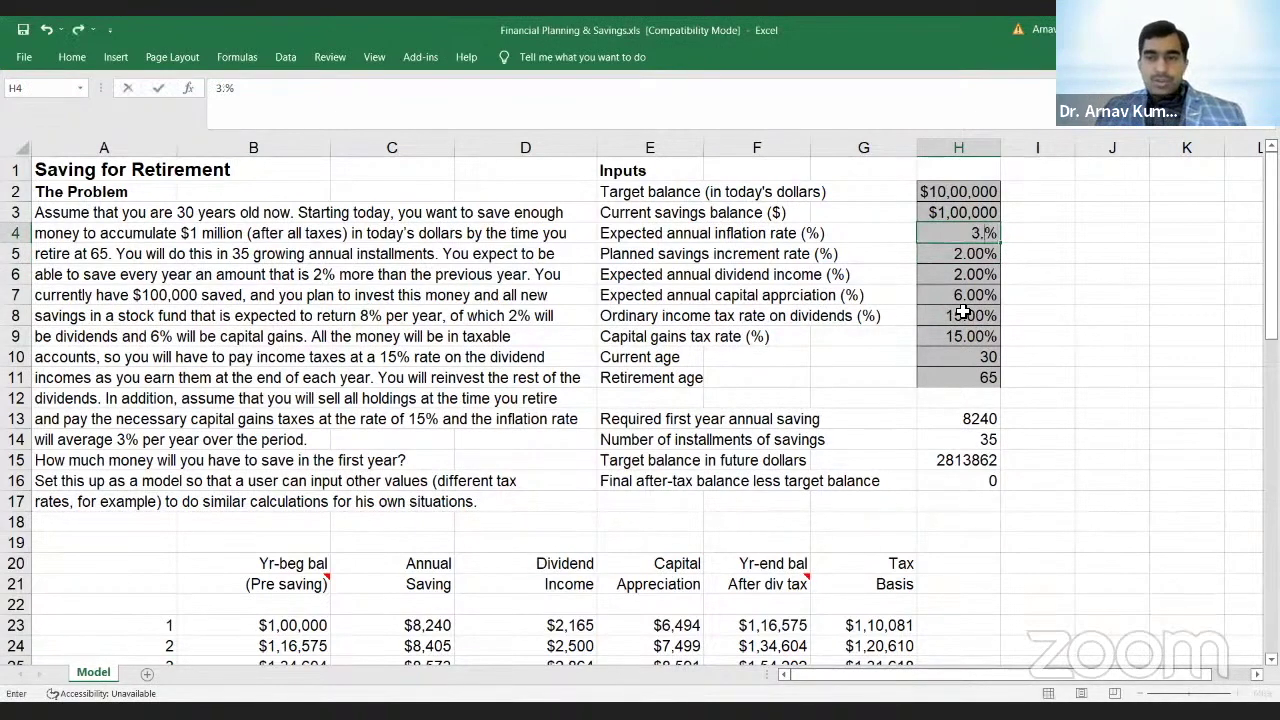
key("Return")
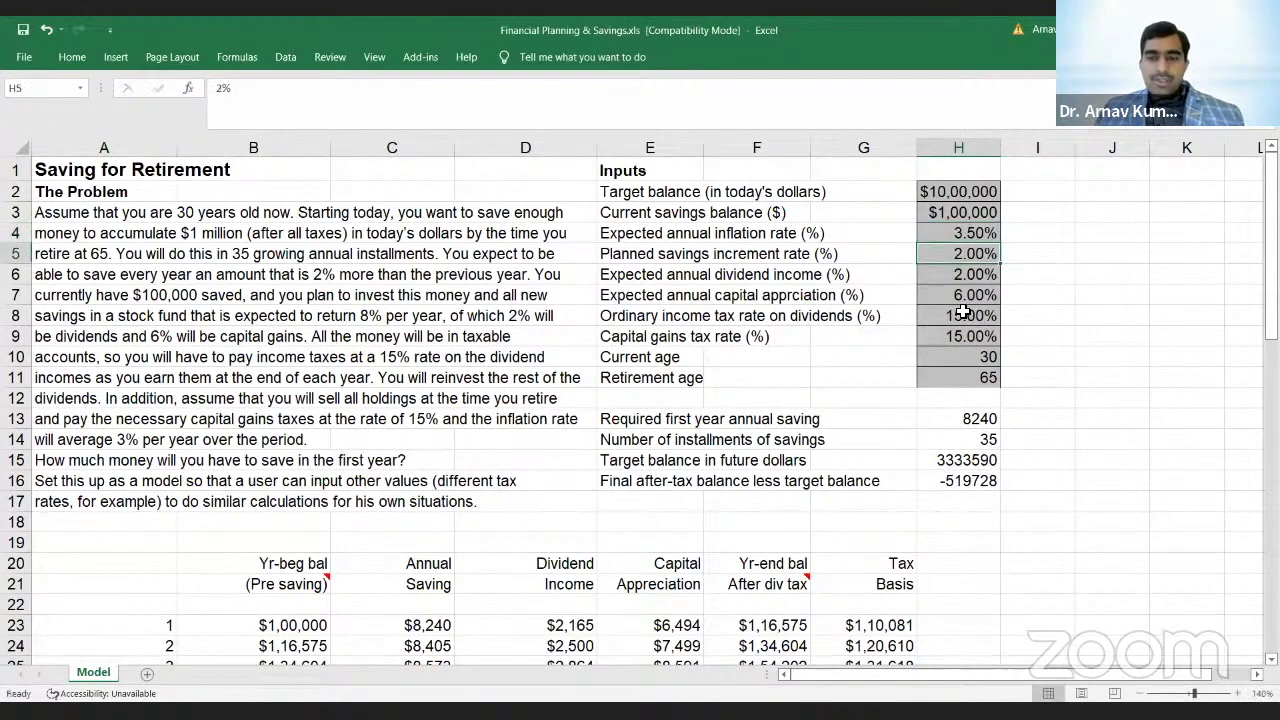
- Examine the year-by-year savings table and the final after-tax balance formula under the 3.5% inflation rate
key("Down")
key("Down")
key("Down")
key("Down")
key("Down")
key("Down")
key("Down")
key("Down")
key("Down")
key("Down")
key("Down")
key("Down")
key("Down")
key("Down")
key("Down")
key("Down")
key("Down")
key("Down")
key("Down")
key("Down")
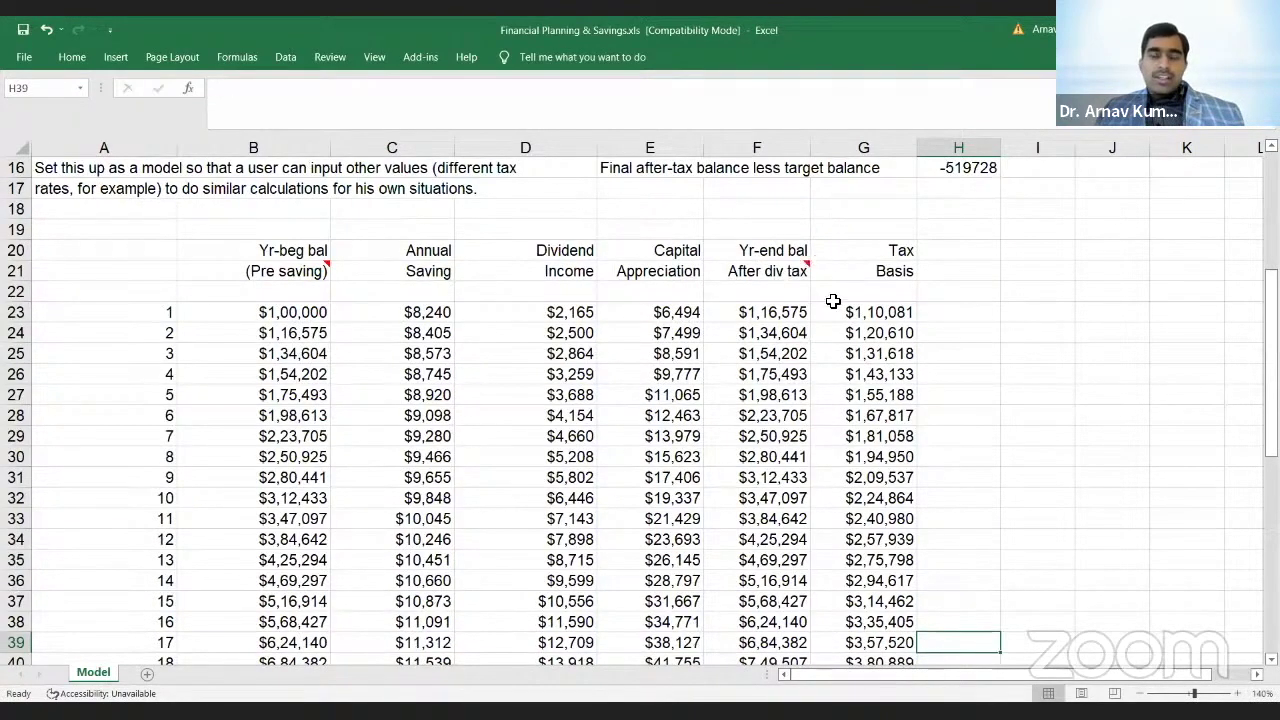
key("Up")
key("Up")
key("Up")
key("Up")
key("Up")
key("Up")
key("Up")
key("Up")
key("Up")
key("Up")
key("Up")
key("Up")
key("Up")
key("Up")
key("Up")
key("Up")
key("Up")
key("Up")
key("Up")
key("Up")
key("Up")
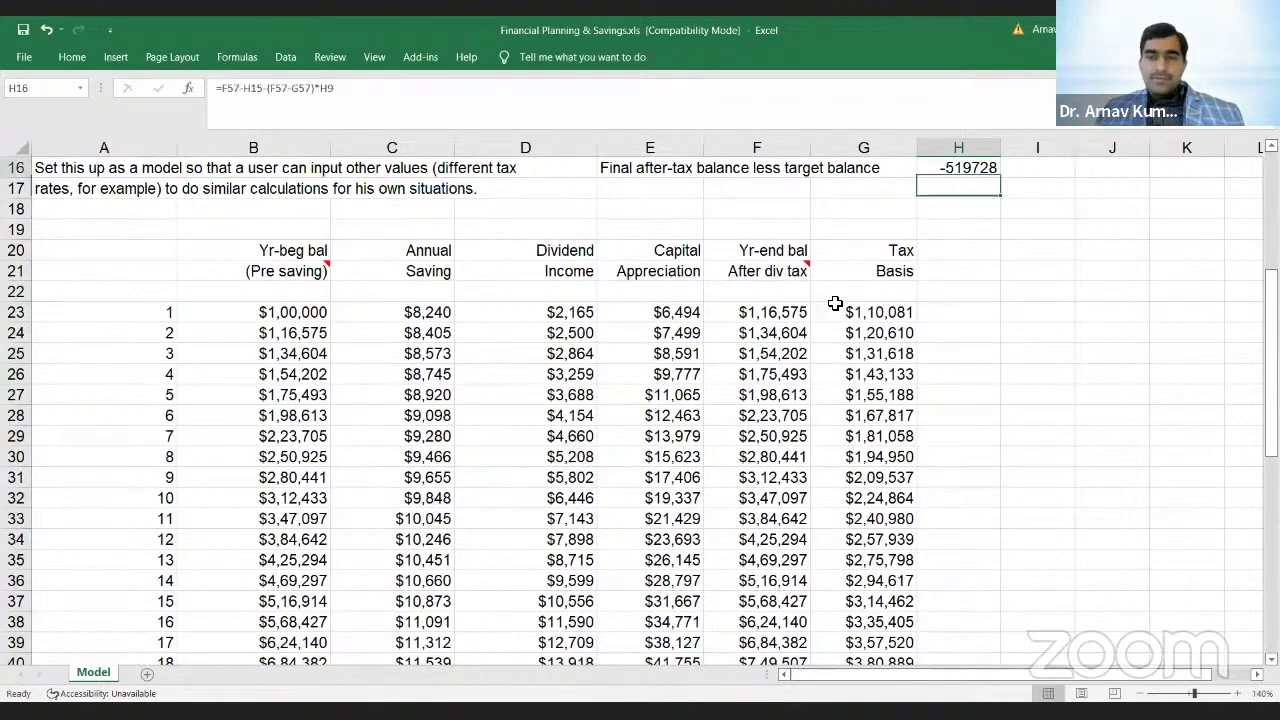
- Set the expected annual inflation rate in H4 to 2%
key("Up")
key("Up")
key("Up")
key("Up")
key("Up")
key("Up")
key("Up")
key("Up")
key("Up")
key("Up")
key("Up")
key("Up")
key("Up")
key("Up")
key("Down")
key("Down")
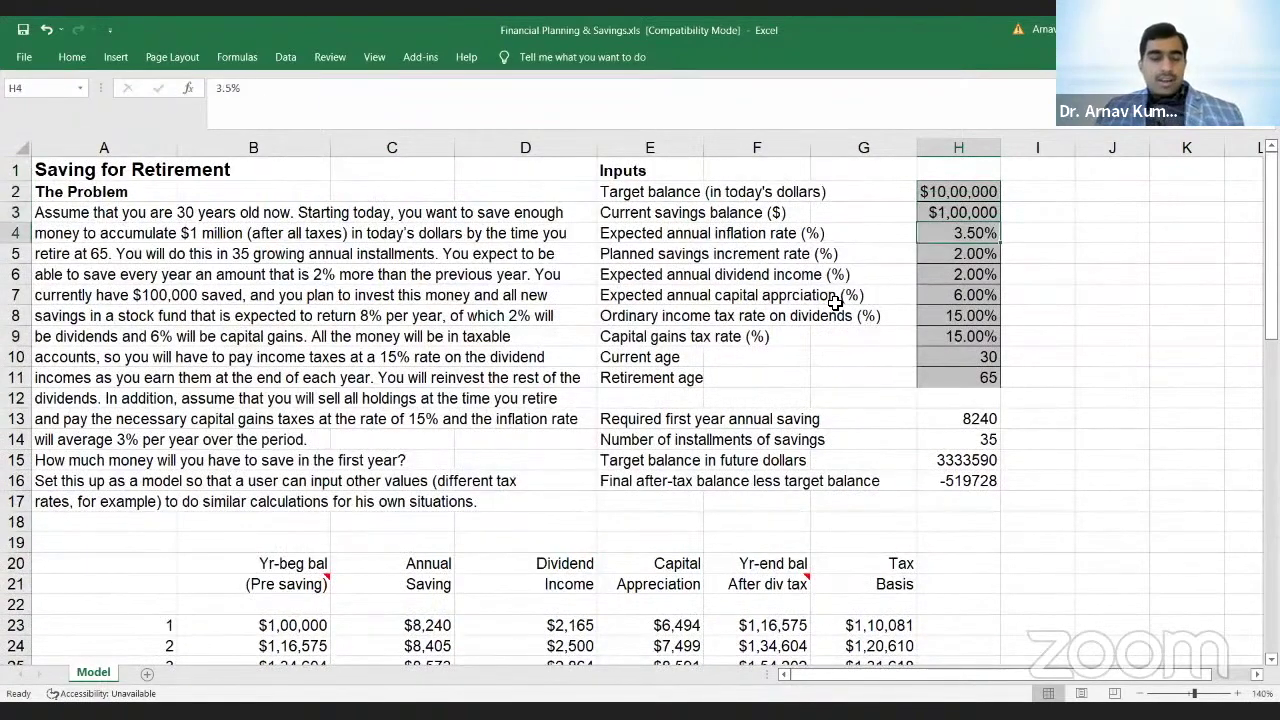
type("2")
key("Return")
- Review the future target balance, the after-tax difference and the yearly savings schedule under 2% inflation
key("Down")
key("Down")
key("Down")
key("Down")
key("Down")
key("Down")
key("Down")
key("Down")
key("Down")
key("Down")
key("Down")
key("Down")
key("Down")
key("Down")
key("Down")
key("Down")
key("Down")
key("Down")
key("Down")
key("Down")
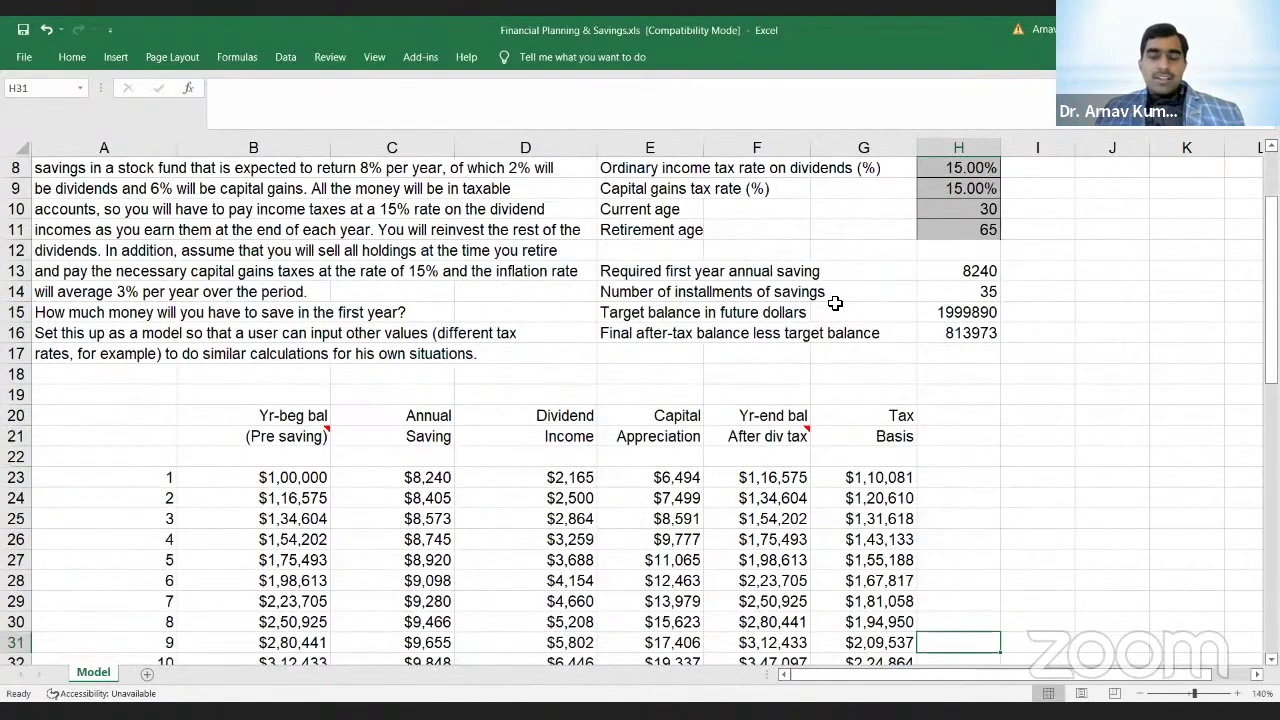
- Look through the middle and later years of the savings schedule and return to the model's inputs
key("Down")
key("Down")
key("Down")
key("Down")
key("Down")
key("Down")
key("Down")
key("Down")
key("Down")
key("Down")
key("Down")
key("Down")
key("Down")
key("Down")
key("Down")
key("Down")
key("Down")
key("Up")
key("Up")
key("Up")
key("Up")
key("Up")
key("Up")
key("Up")
key("Up")
key("Up")
key("Up")
key("Up")
key("Up")
key("Up")
key("Up")
key("Up")
key("Up")
key("Up")
key("Up")
key("Up")
key("Up")
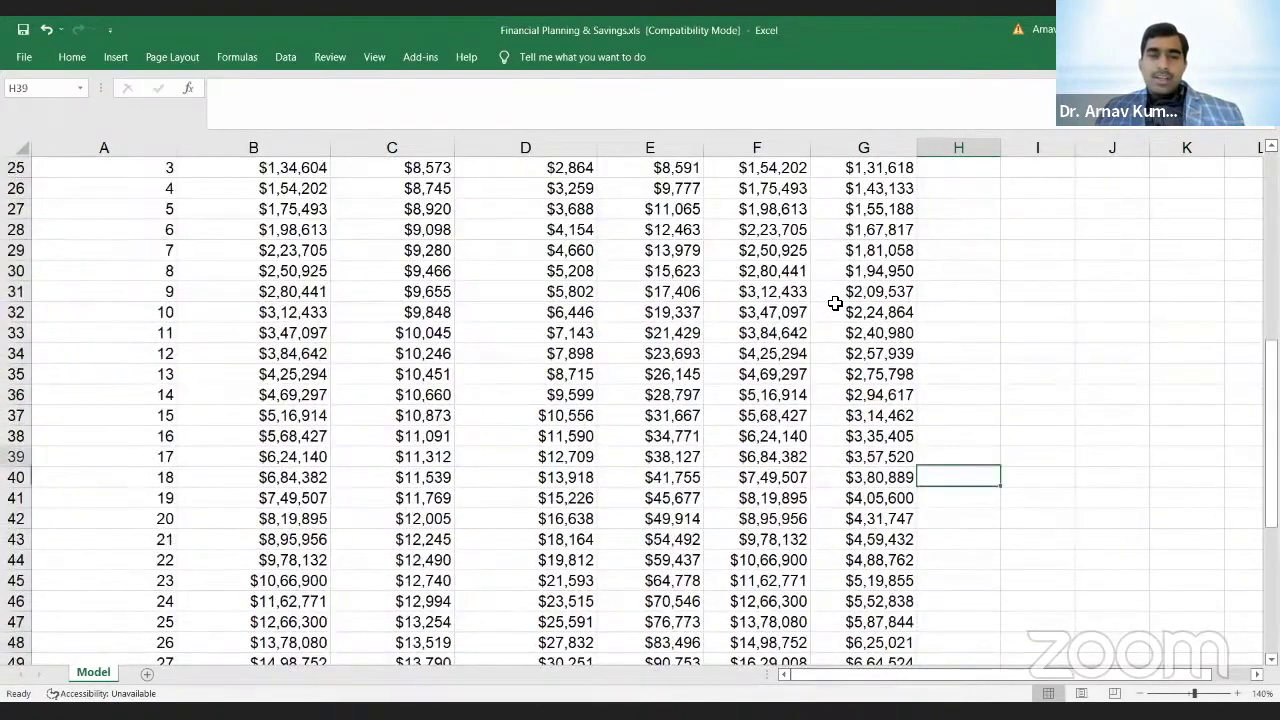
key("Up")
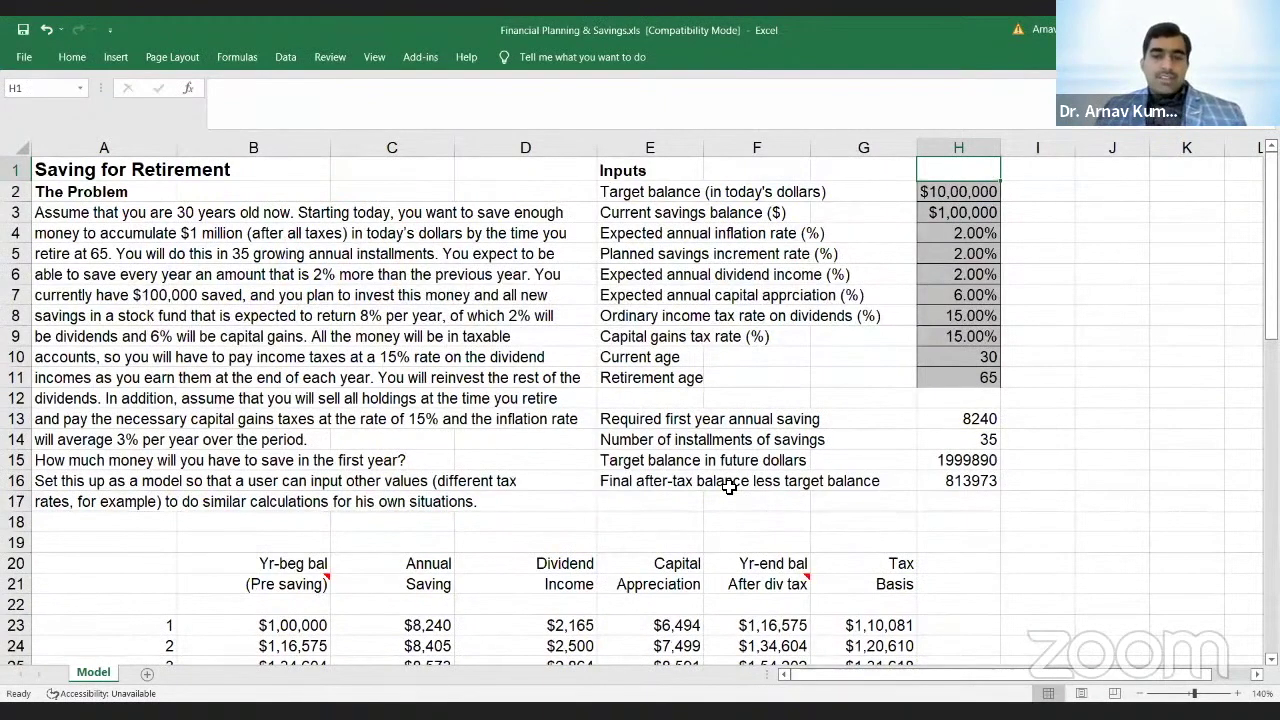
- Review the input assumptions, the calculated target and after-tax difference, and the first years of the savings schedule
key("Down")
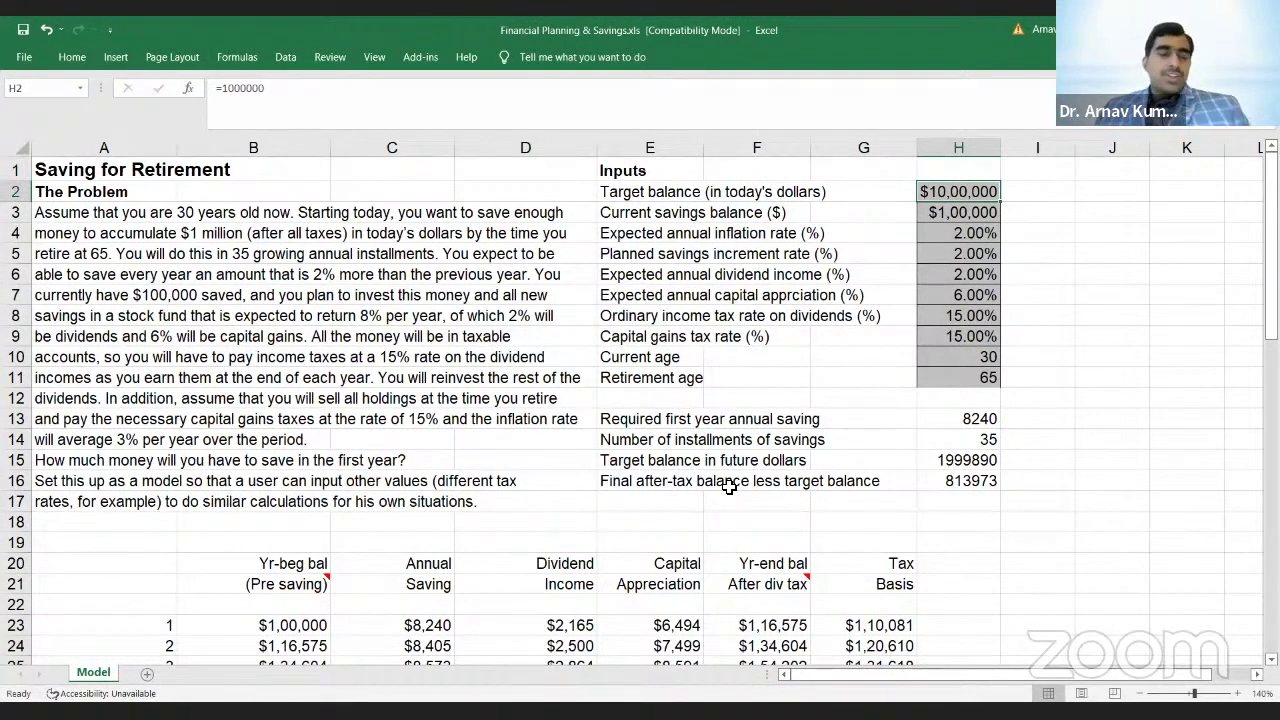
key("Down")
key("Down")
key("Down")
key("Down")
key("Down")
key("Down")
key("Down")
key("Down")
key("Down")
key("Down")
key("Down")
key("Down")
key("Down")
key("Down")
key("Down")
key("Down")
key("Down")
key("Down")
key("Down")
key("Down")
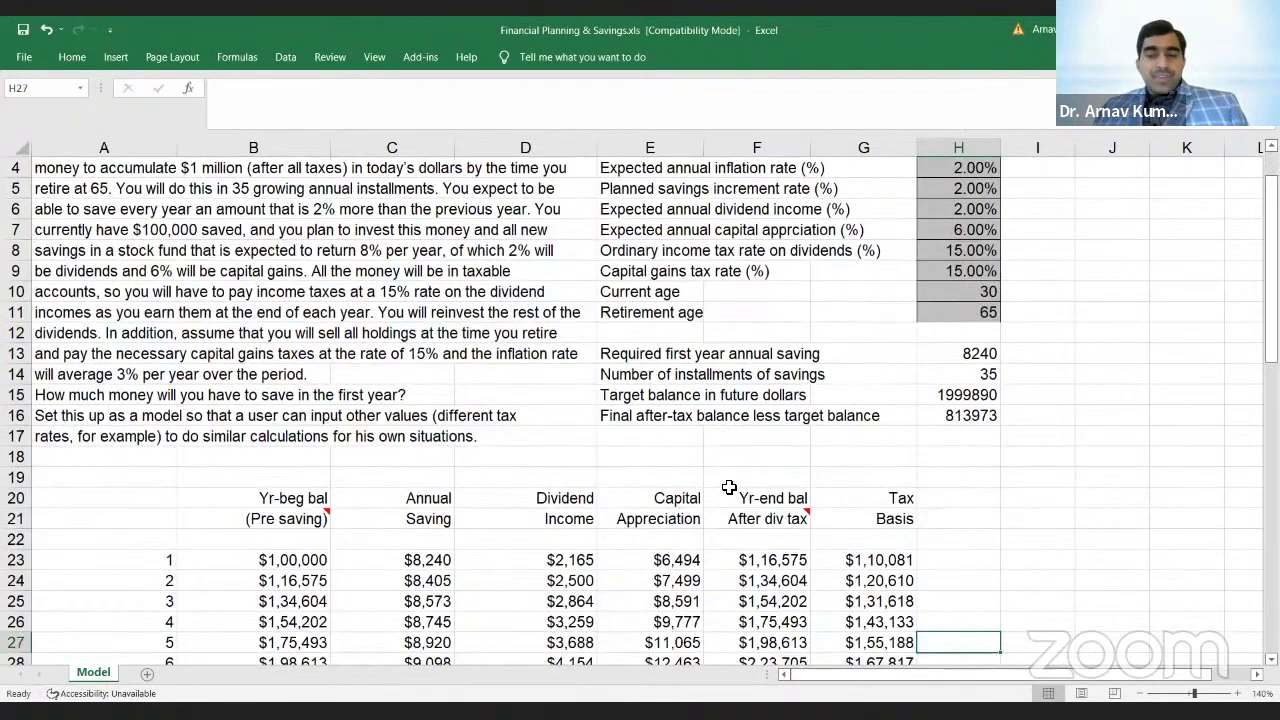
key("Down")
key("Up")
key("Up")
key("Up")
key("Up")
key("Up")
key("Up")
key("Up")
key("Up")
key("Up")
key("Up")
key("Up")
key("Up")
key("Up")
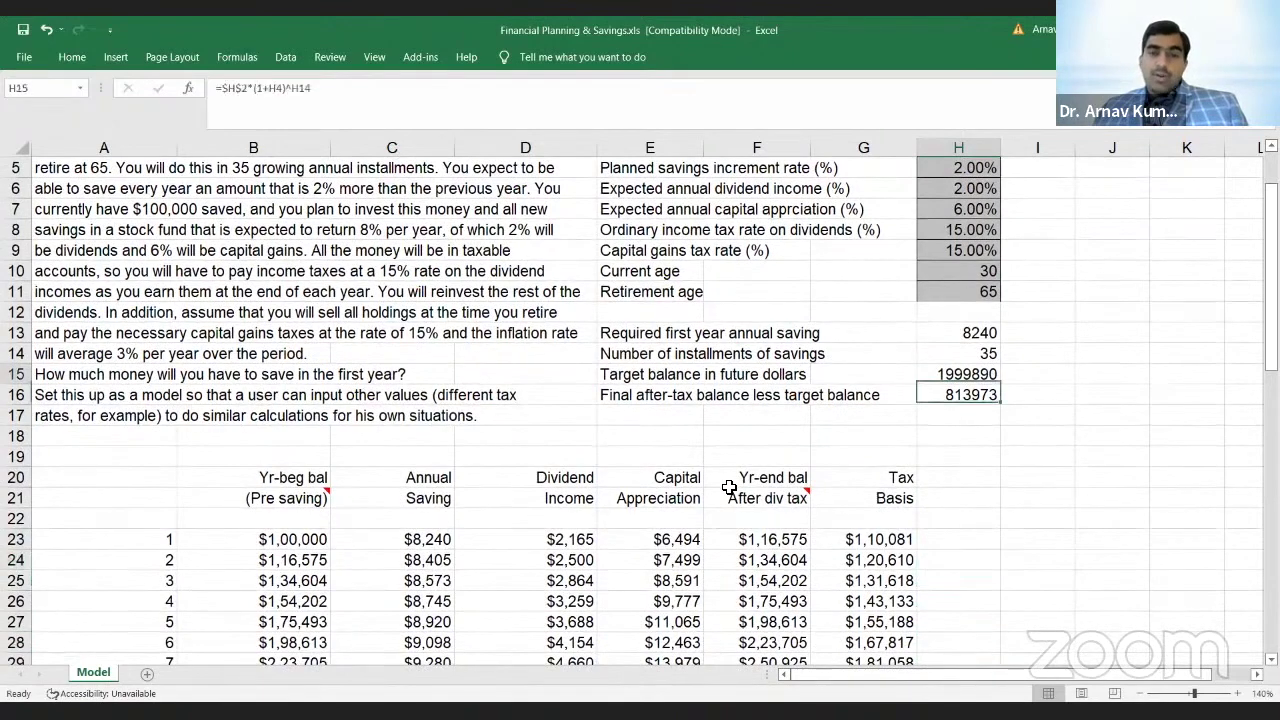
key("Up")
key("Up")
key("Up")
key("Up")
key("Up")
key("Up")
key("Up")
key("Up")
key("Up")
key("Up")
key("Up")
key("Up")
key("Up")
key("Up")
- Set the current age in H10 to 25
key("Down")
key("Down")
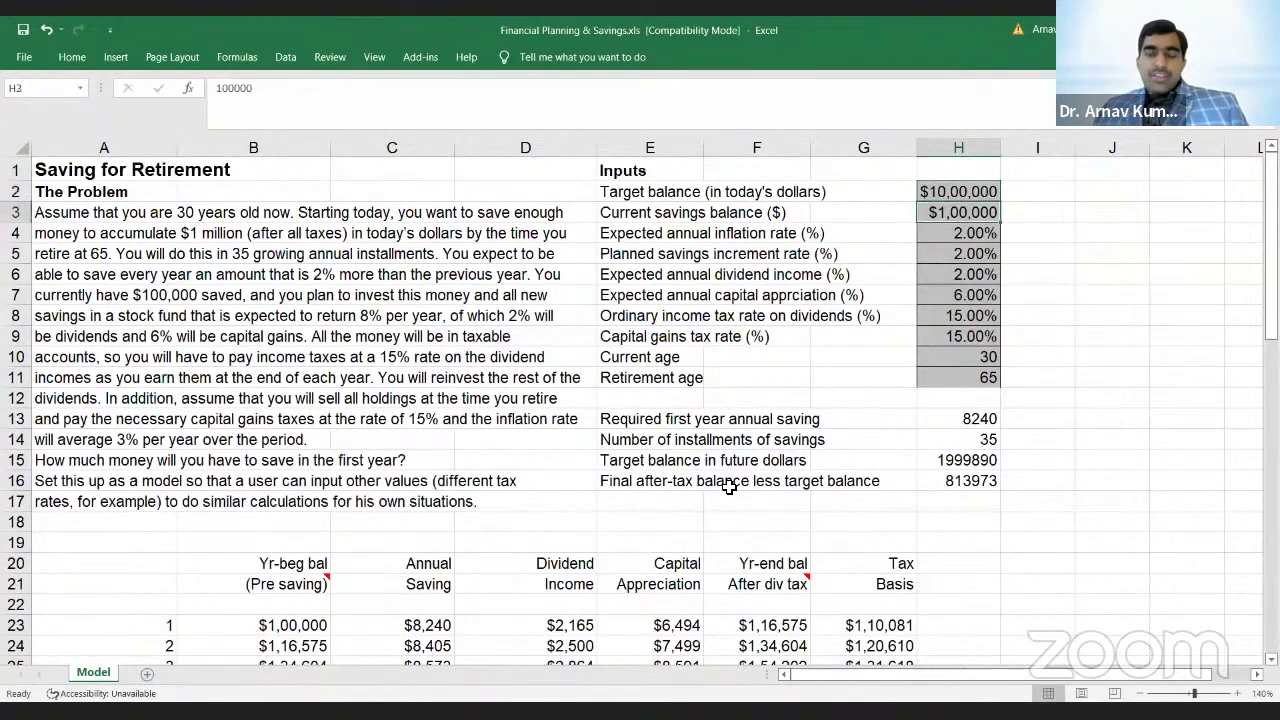
key("Down")
key("Down")
key("Down")
key("Down")
key("Down")
key("Down")
key("Down")
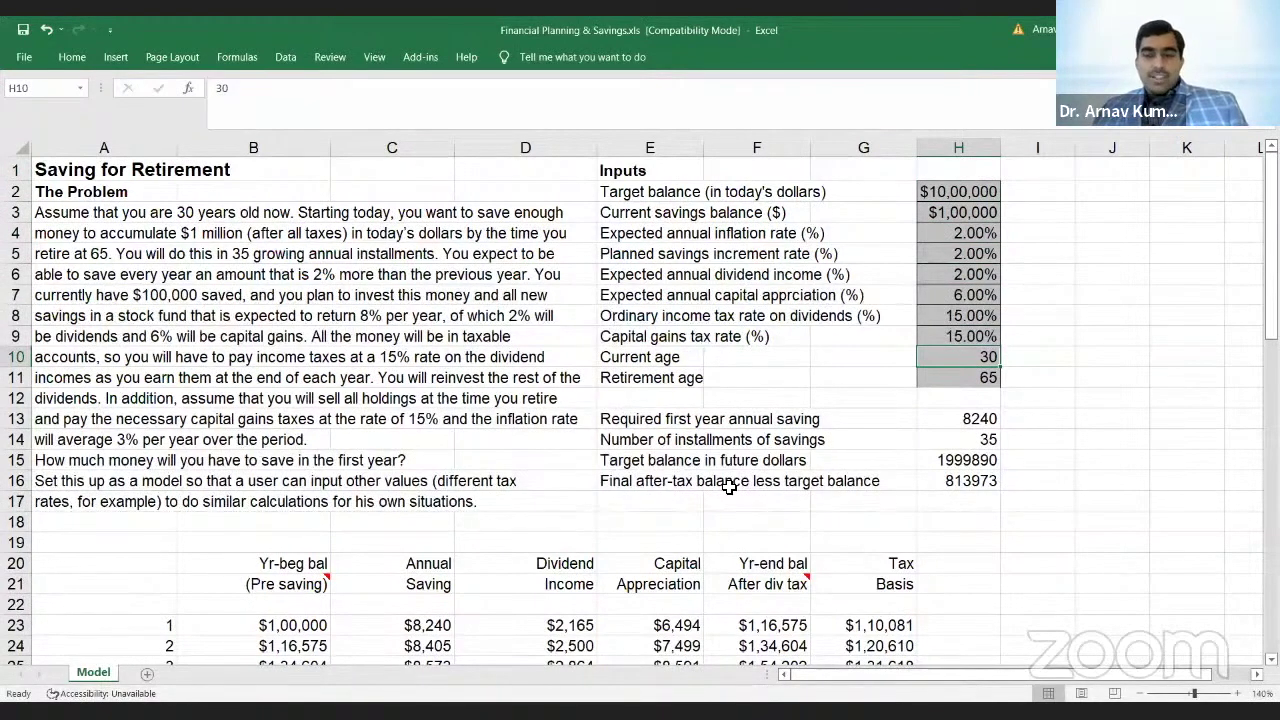
type("25")
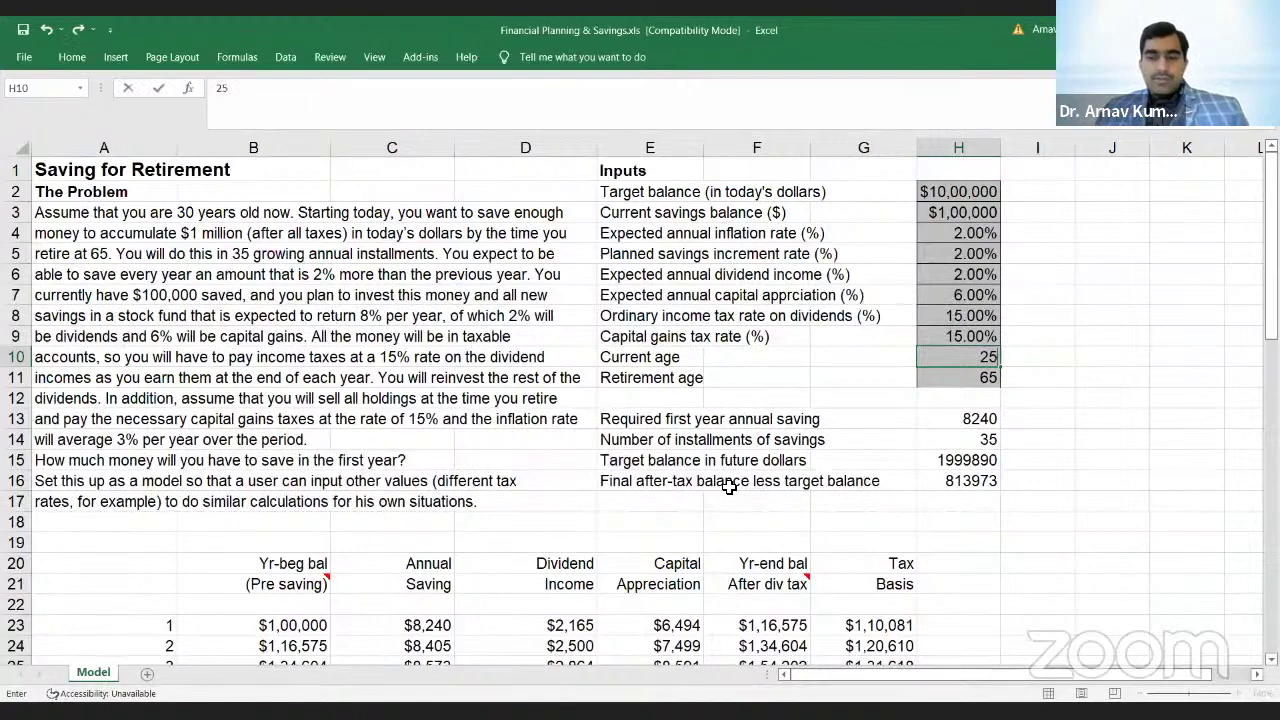
key("Return")
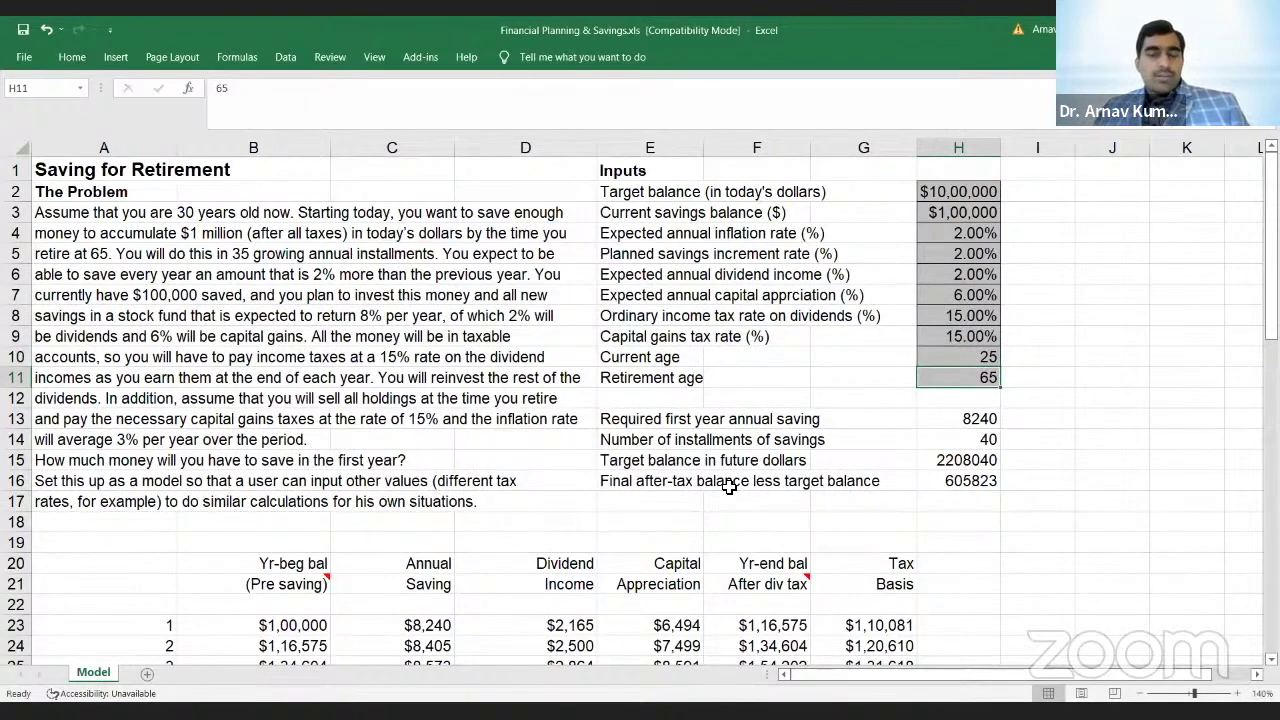
- Set the current age in H10 to 35 and the retirement age in H11 to 70
key("Up")
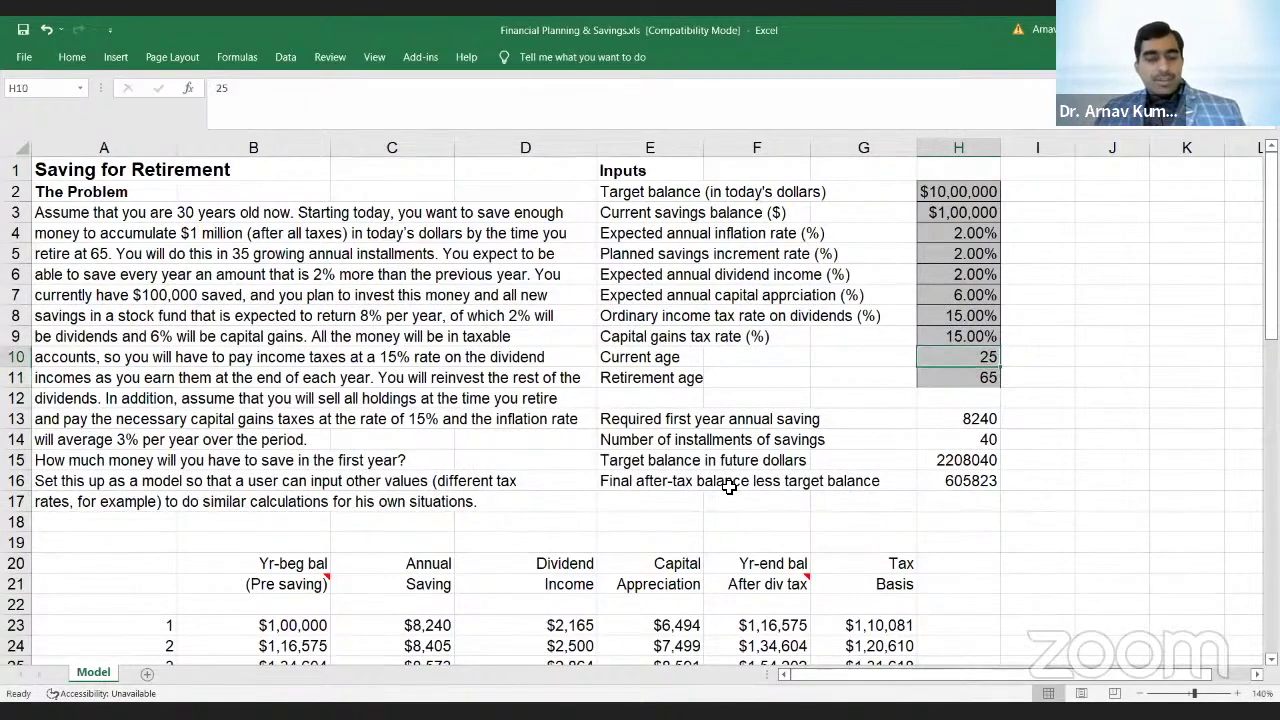
type("35")
key("Return")
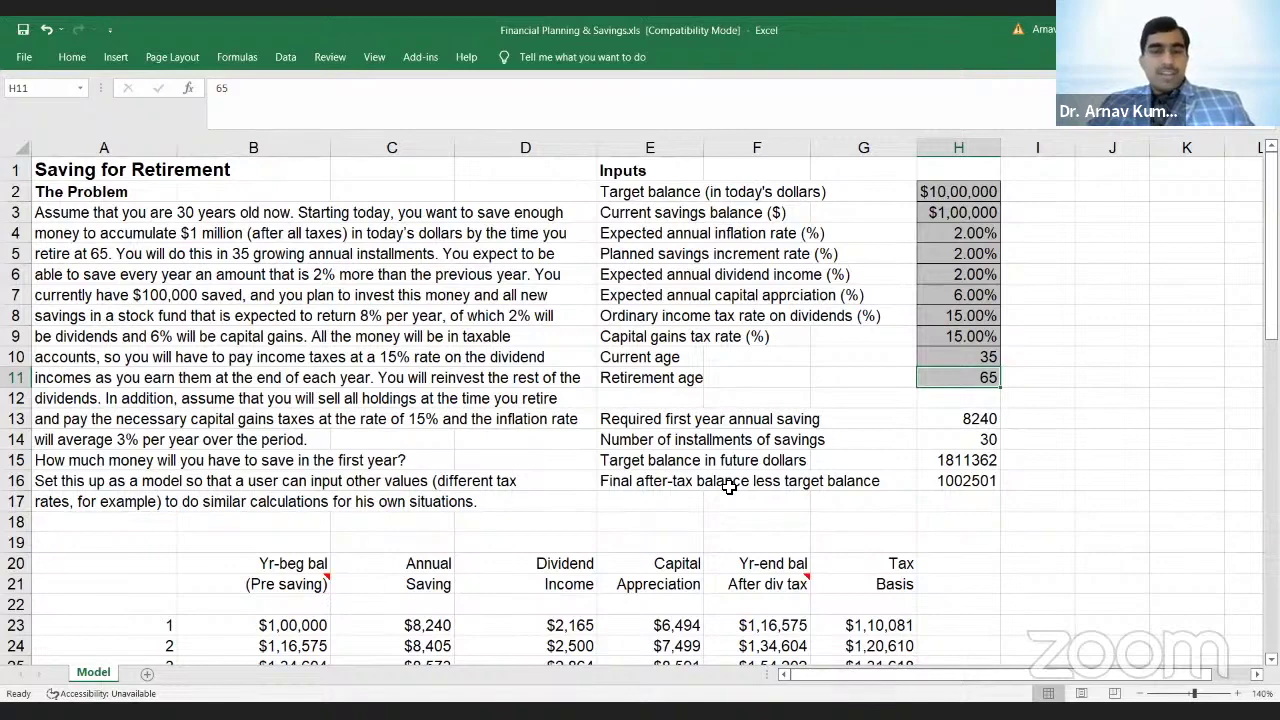
type("70")
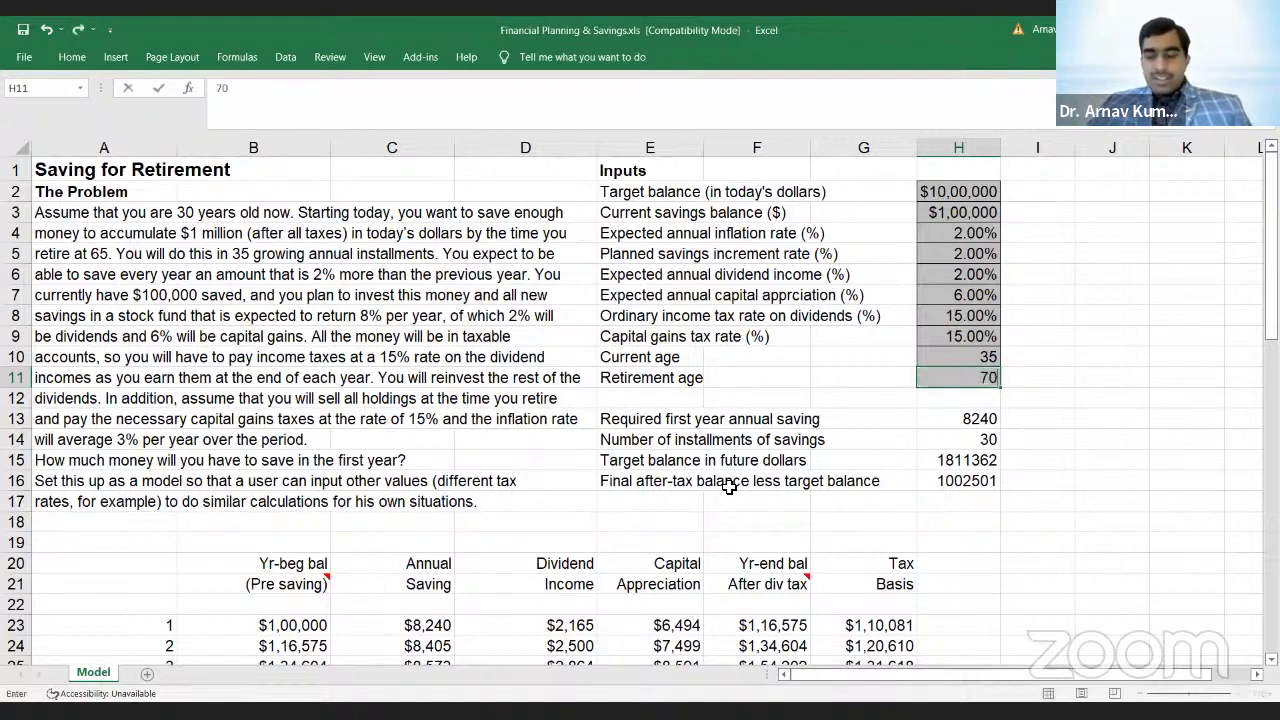
key("Return")
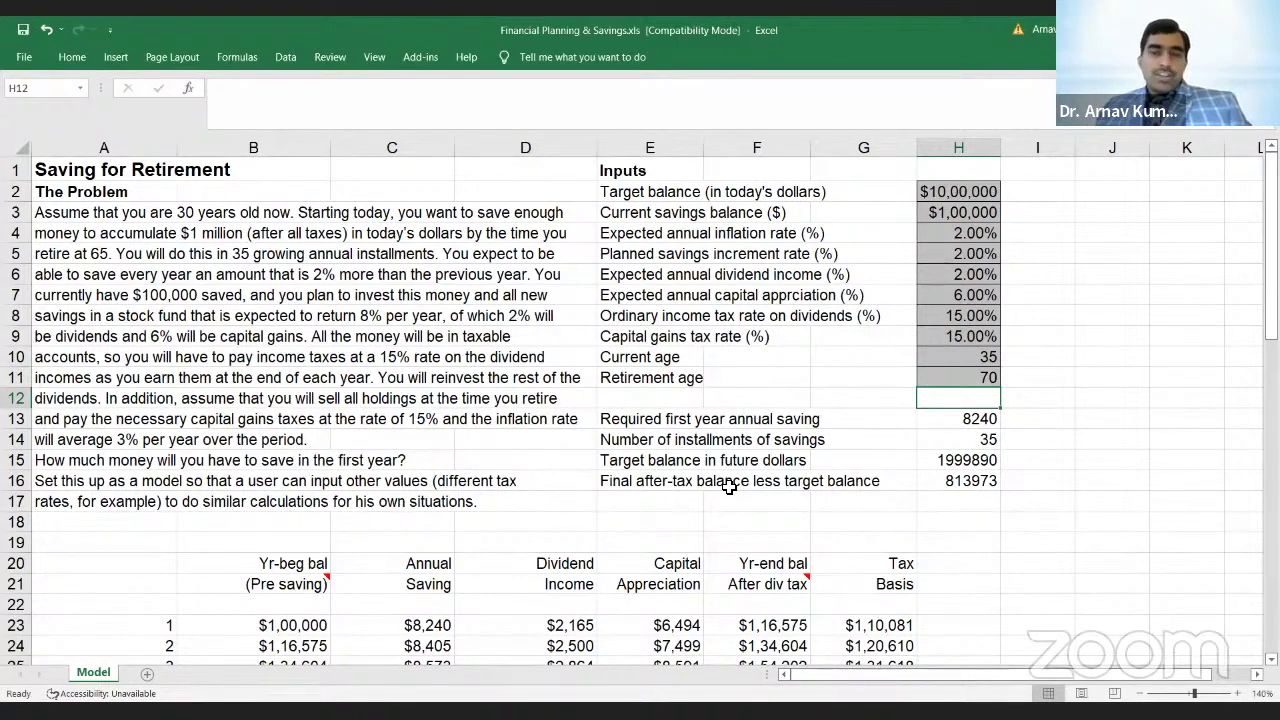
- Set the current savings balance in H3 to $160,000
left_click(963, 212)
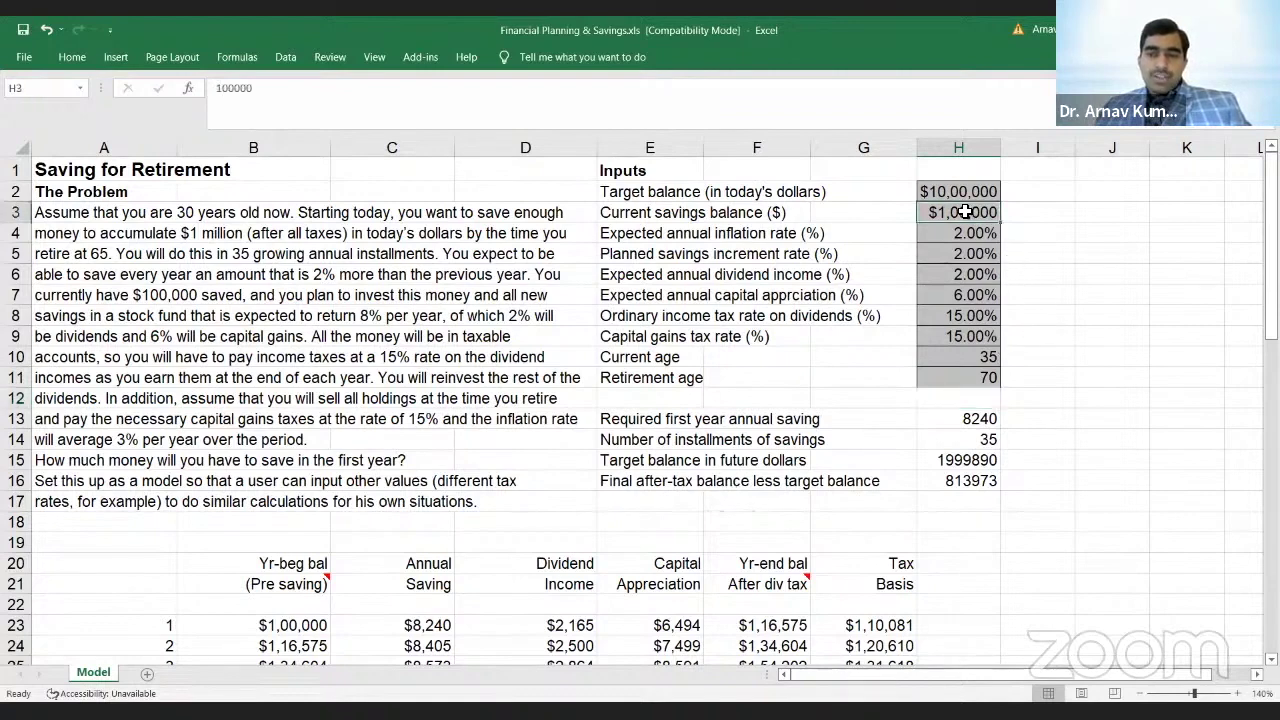
type("1")
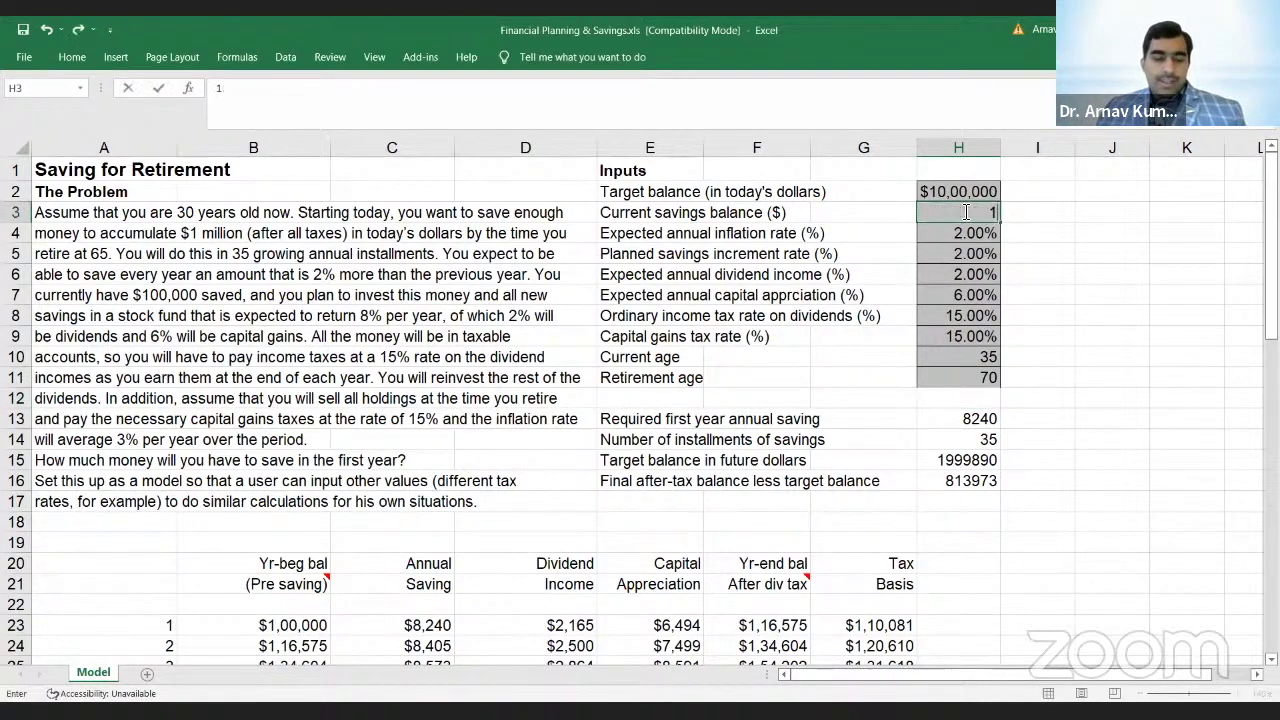
type(",60,000")
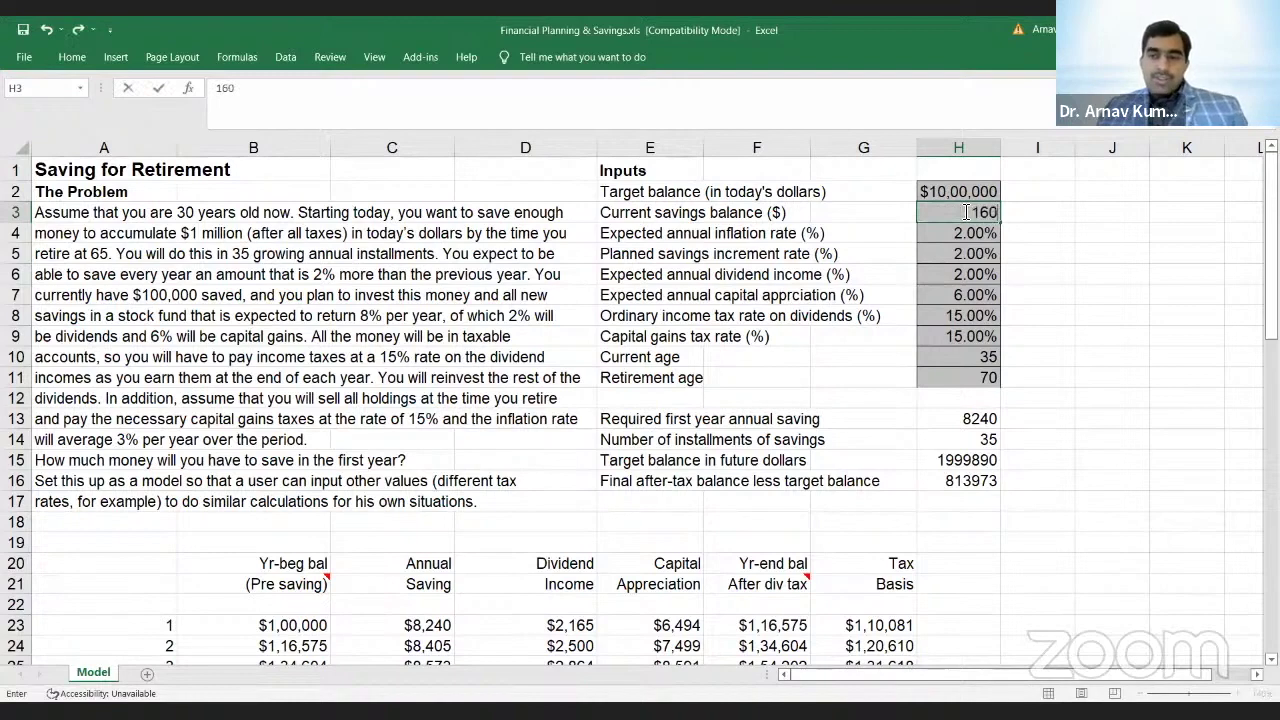
key("Return")
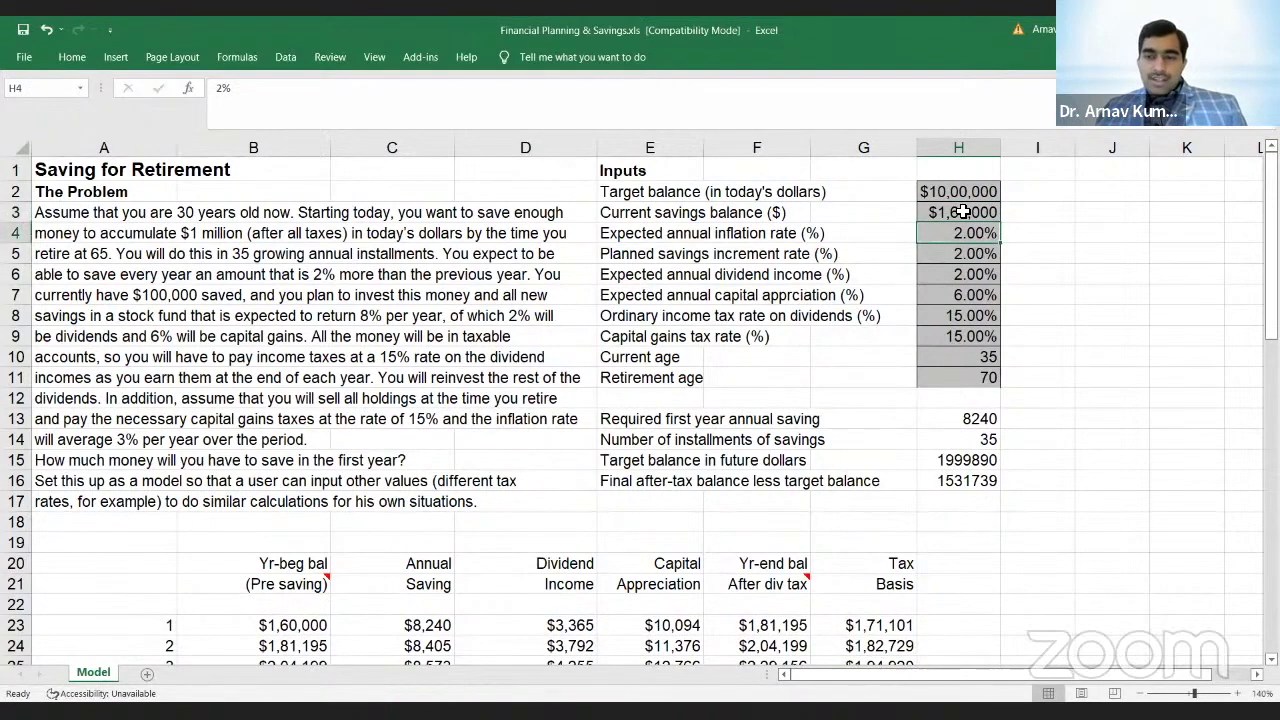
- Set the target balance in today's dollars in H2 to 1500000
key("Up")
key("Up")
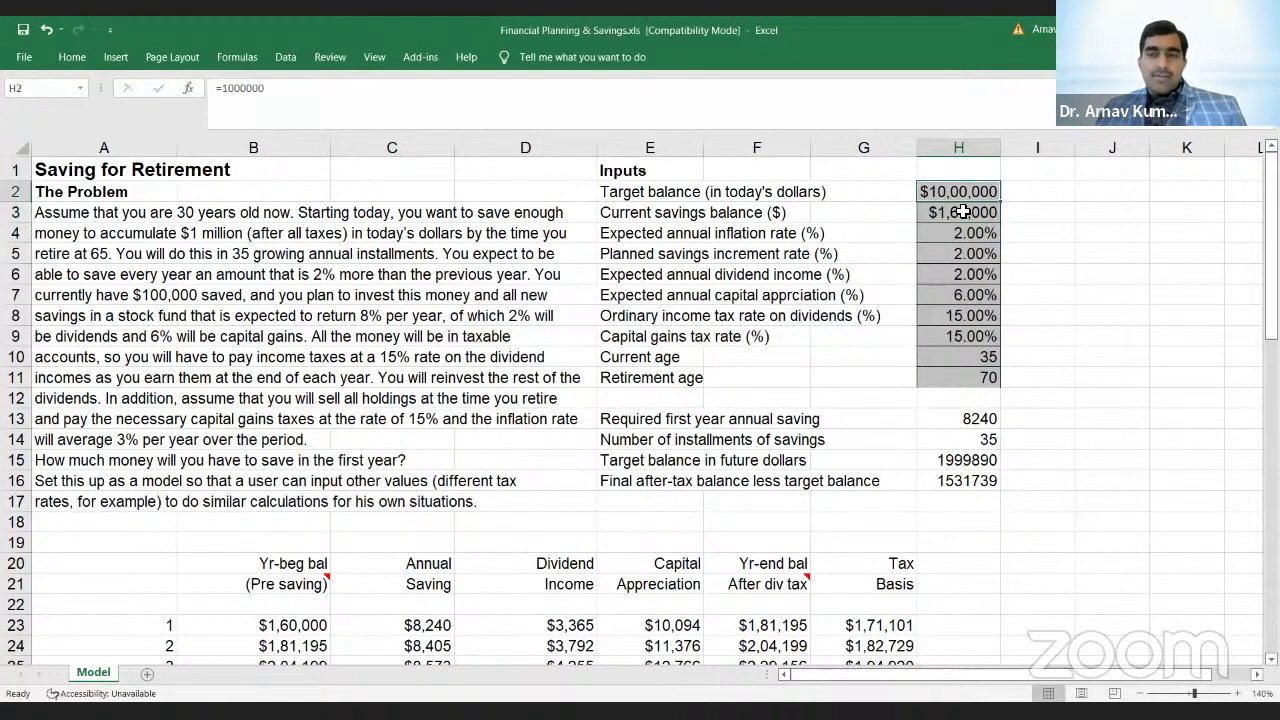
type("15")
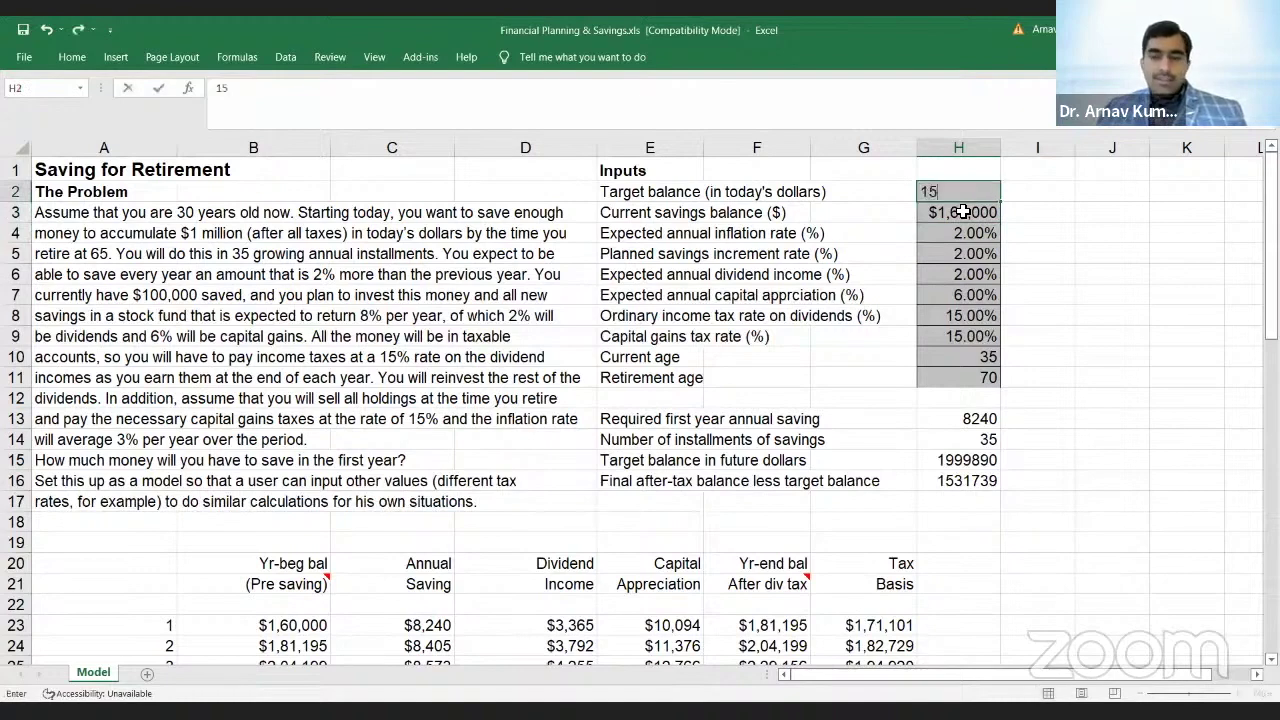
type("00000")
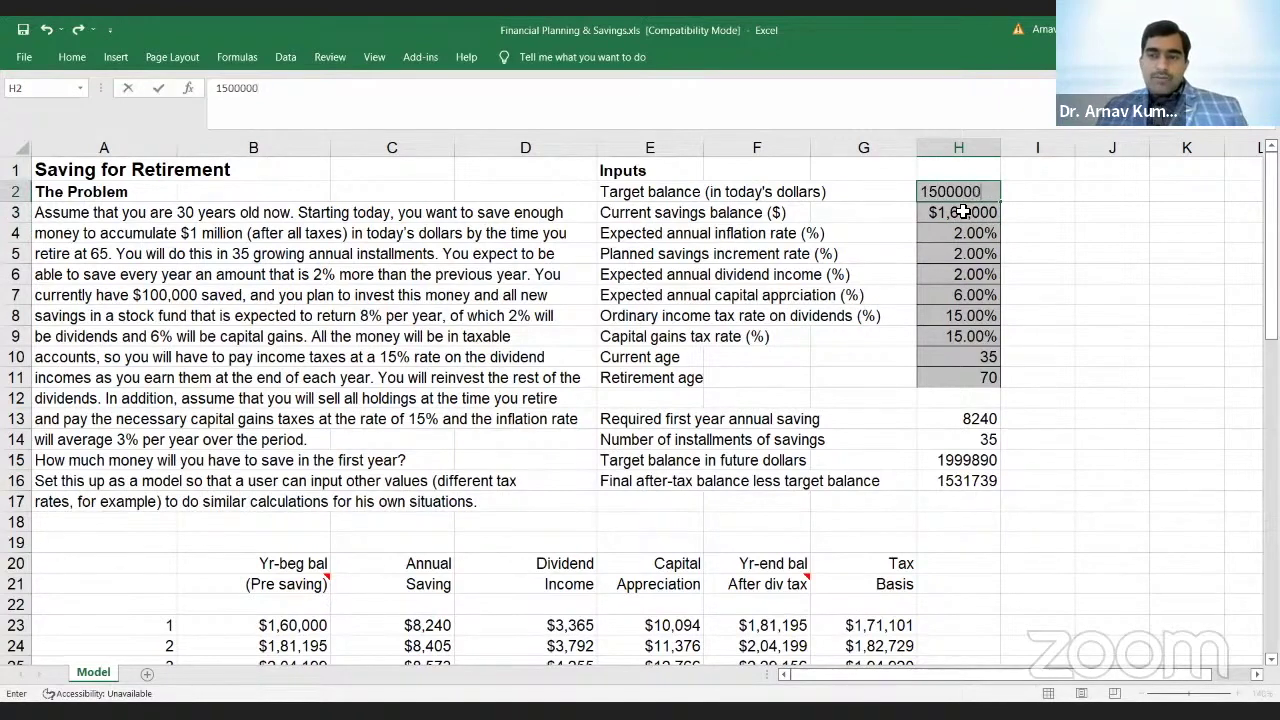
key("ctrl+Return")
left_click(962, 212)
key("Up")
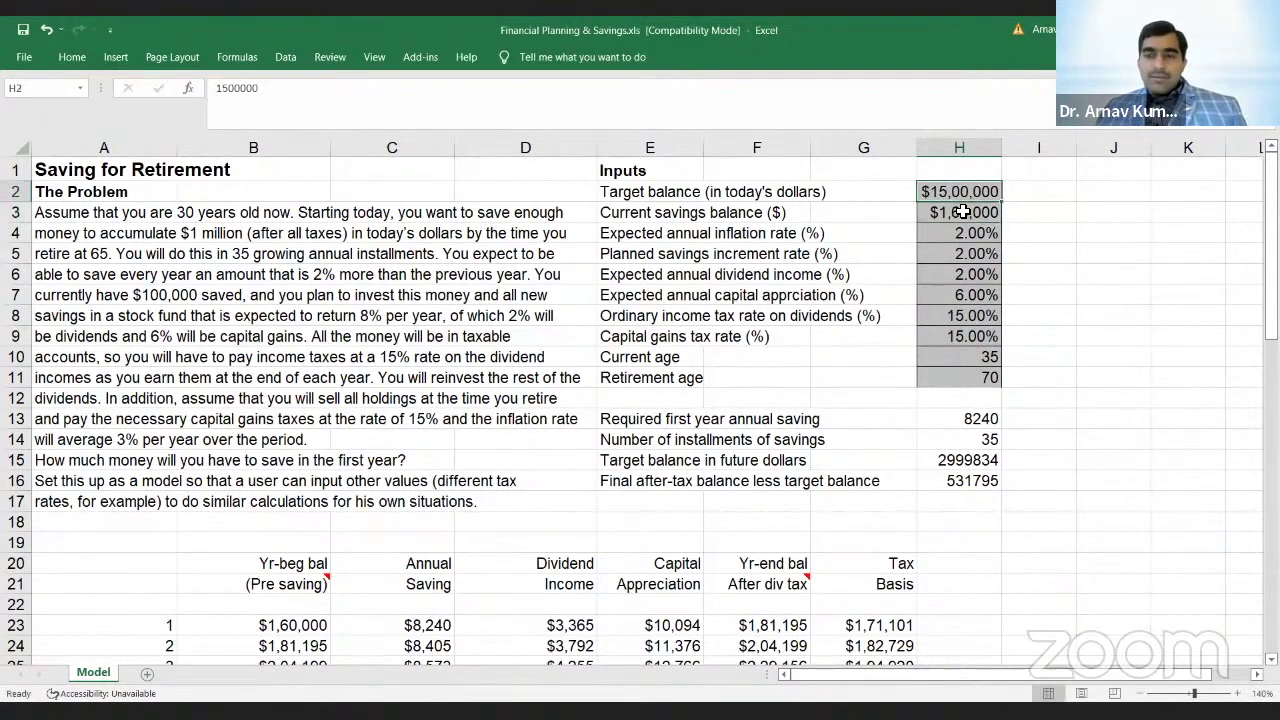
- Append a zero to the target balance value in H2
left_click(492, 88)
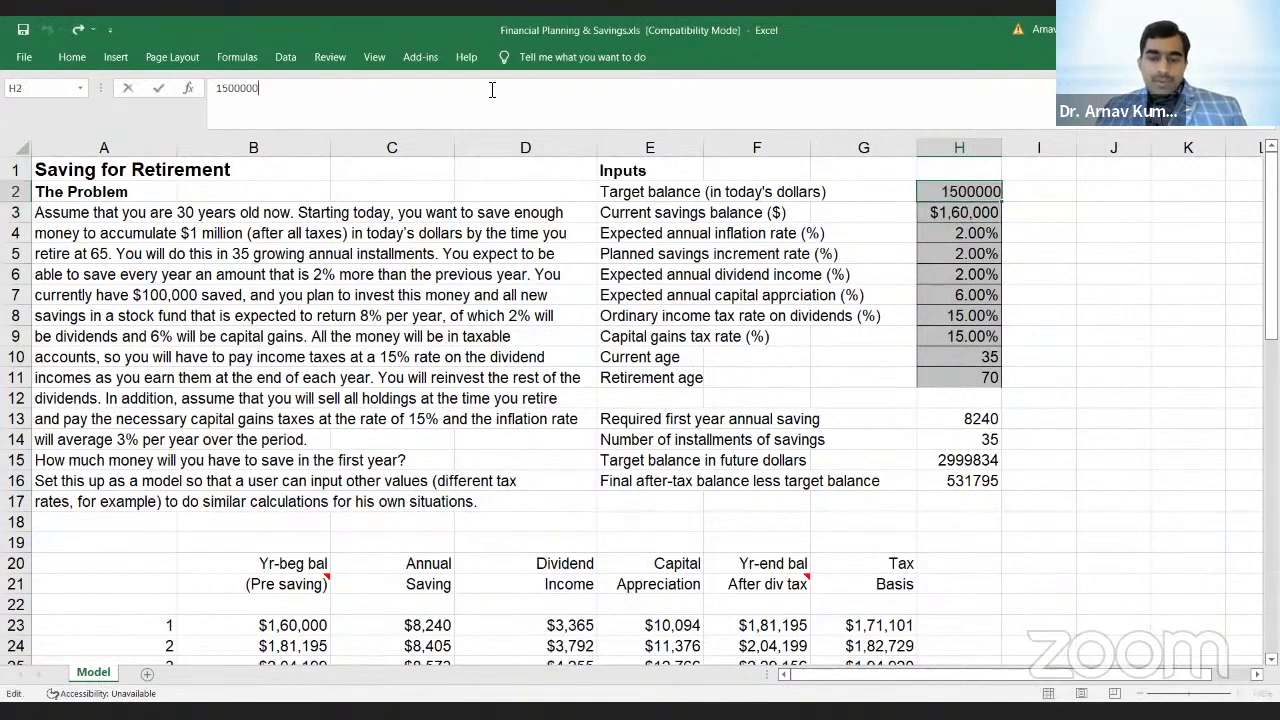
type("0")
key("Return")
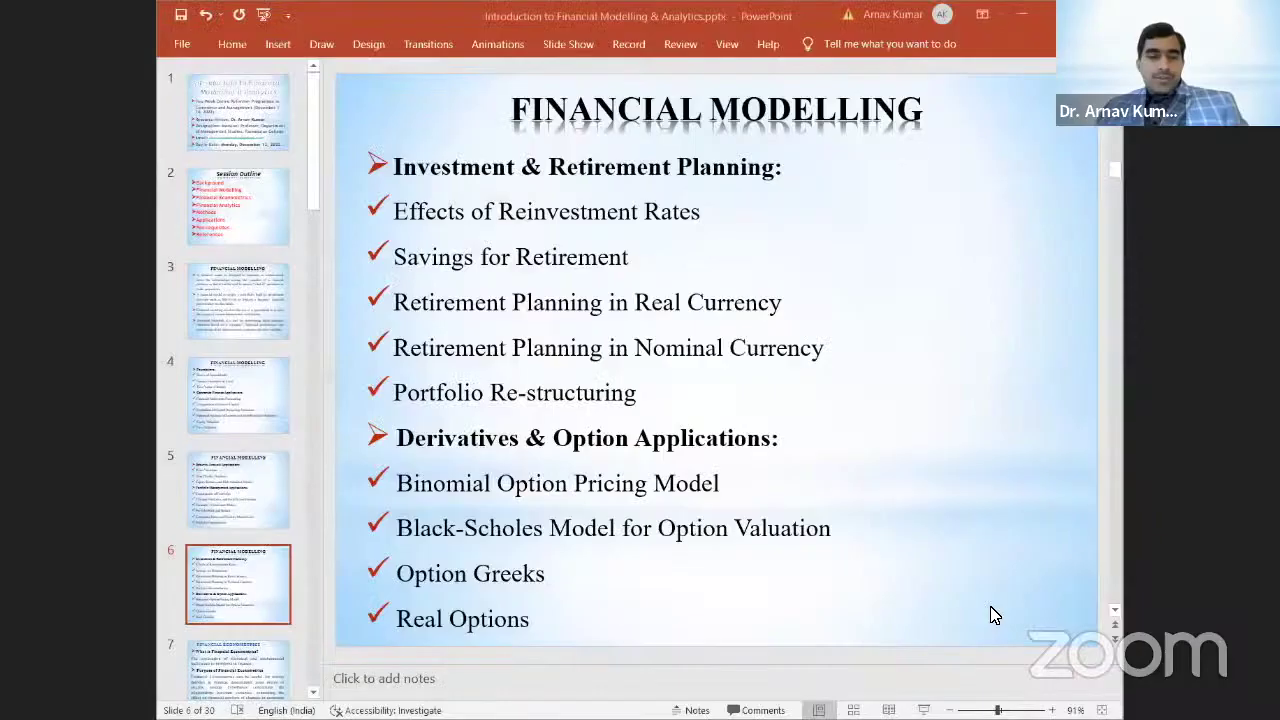
- Go to the Financial Econometrics slide in the PowerPoint presentation Introduction to Financial Modelling & Analytics
scroll(995, 615, "down", 1)
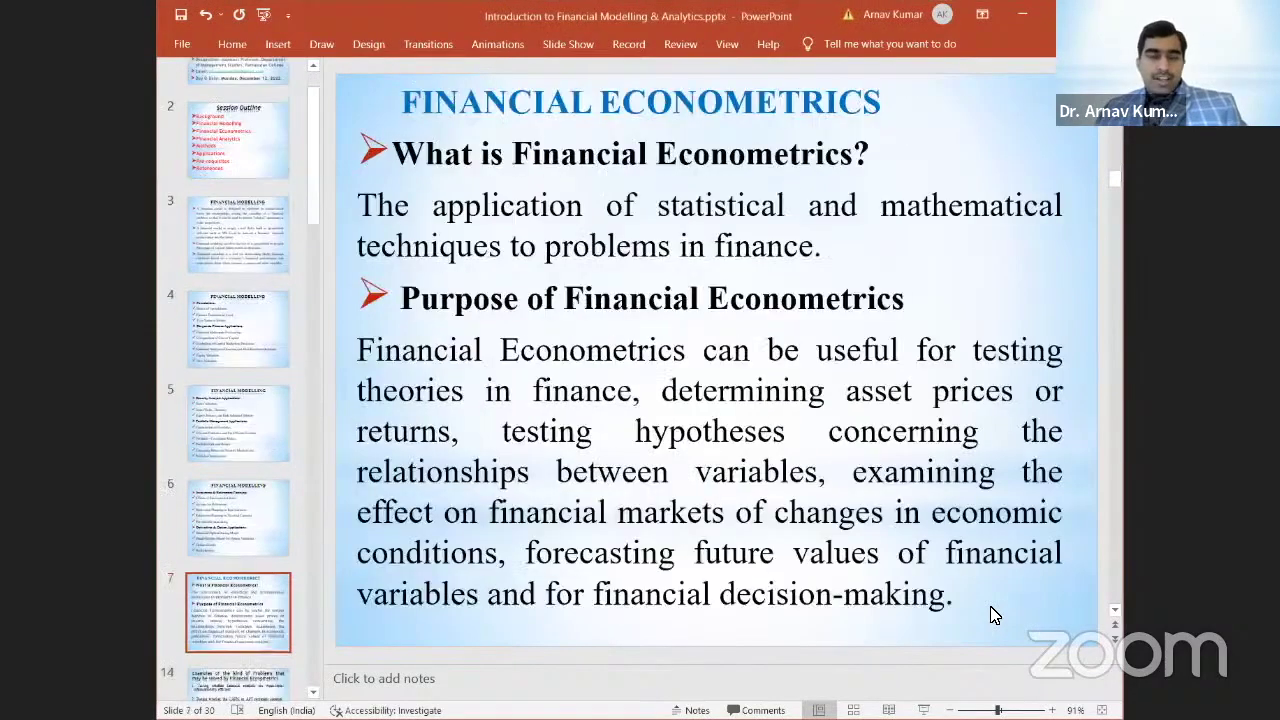